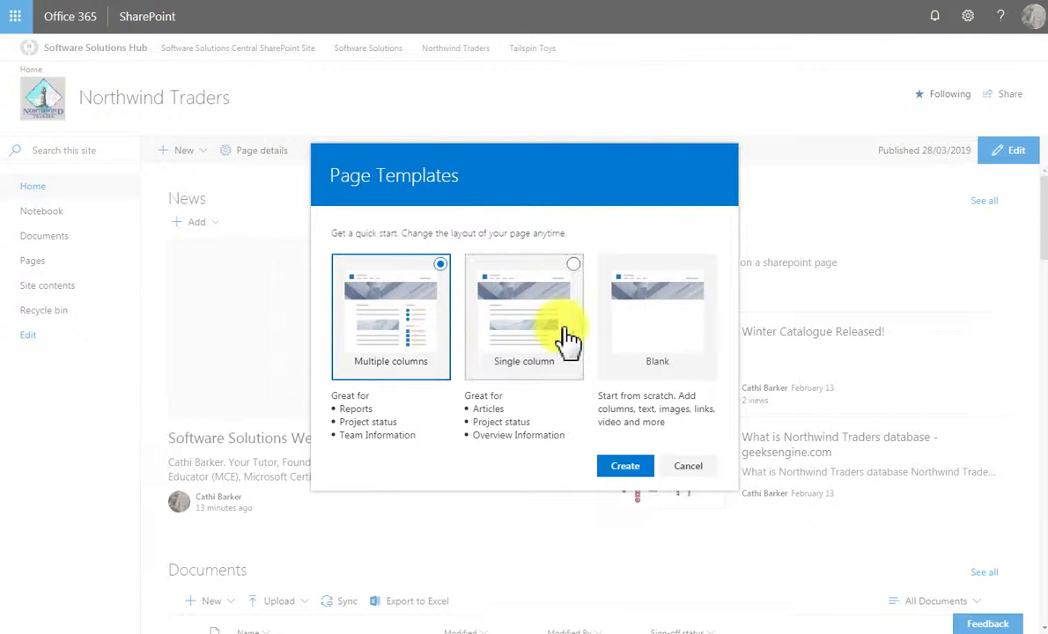
Create a new page from the Blank template and name it "Induction Page"
{"action": "left_click", "coordinate": [656, 333]}
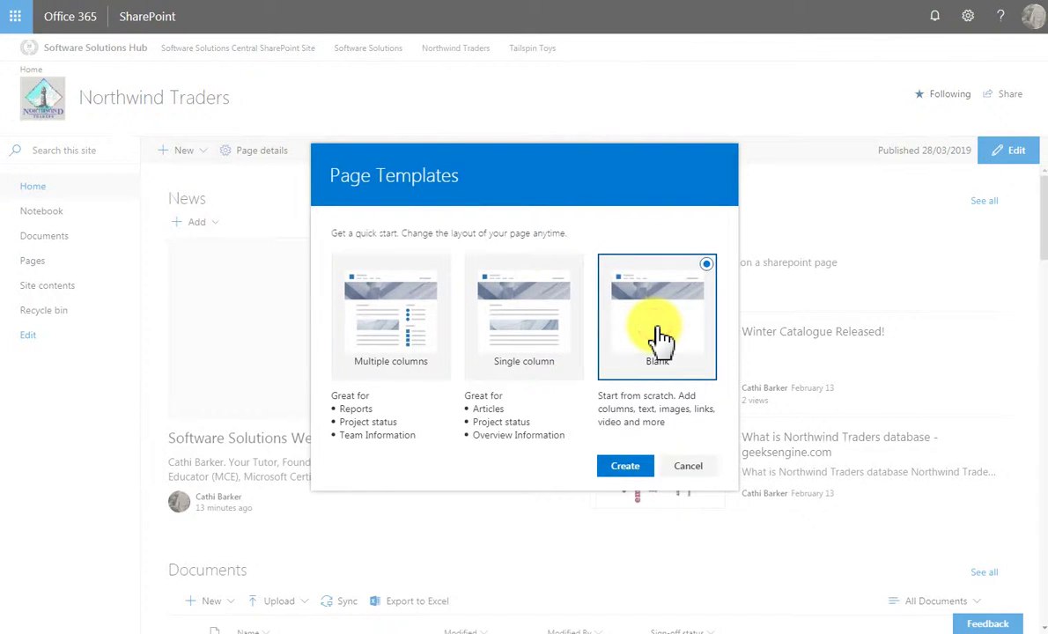
{"action": "left_click", "coordinate": [627, 468]}
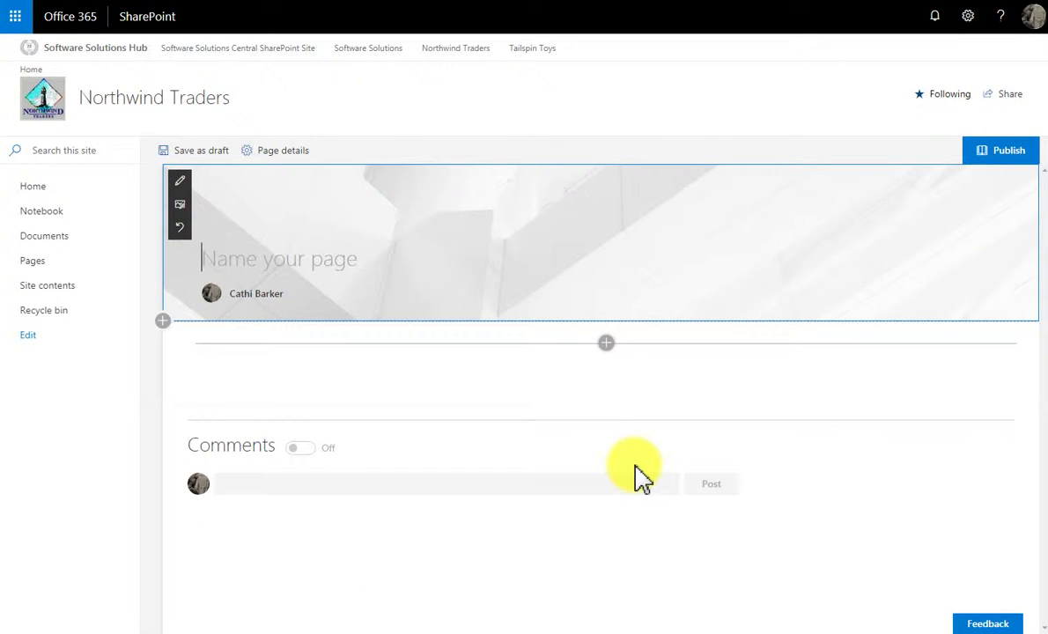
{"action": "type", "text": "Induction Page"}
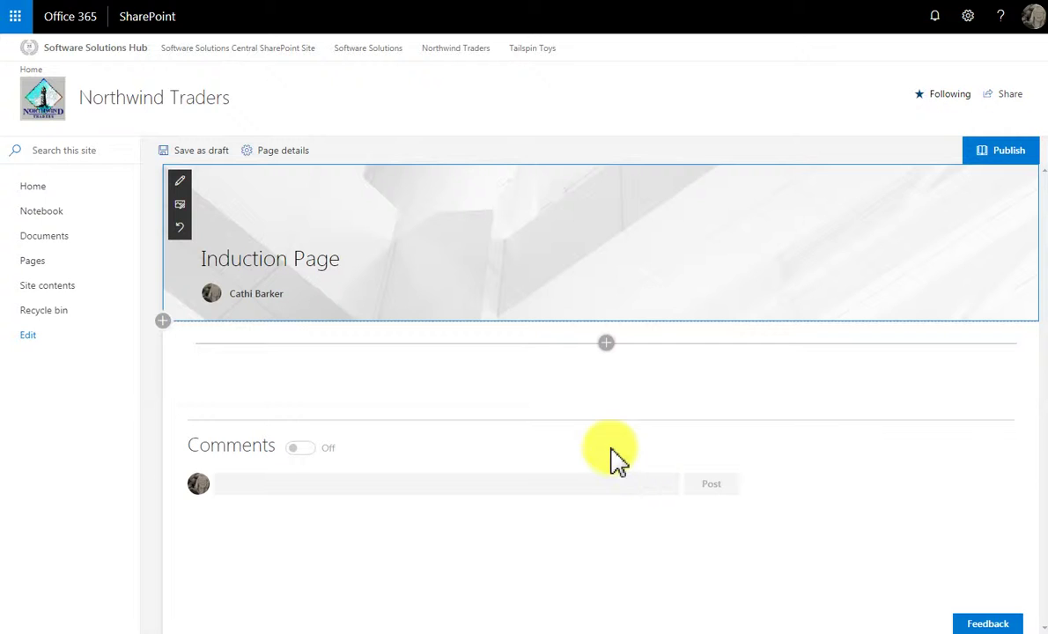
Try the Plain and Color block title area layouts and centred alignment, settling on the Overlap layout with left alignment
{"action": "left_click", "coordinate": [182, 185]}
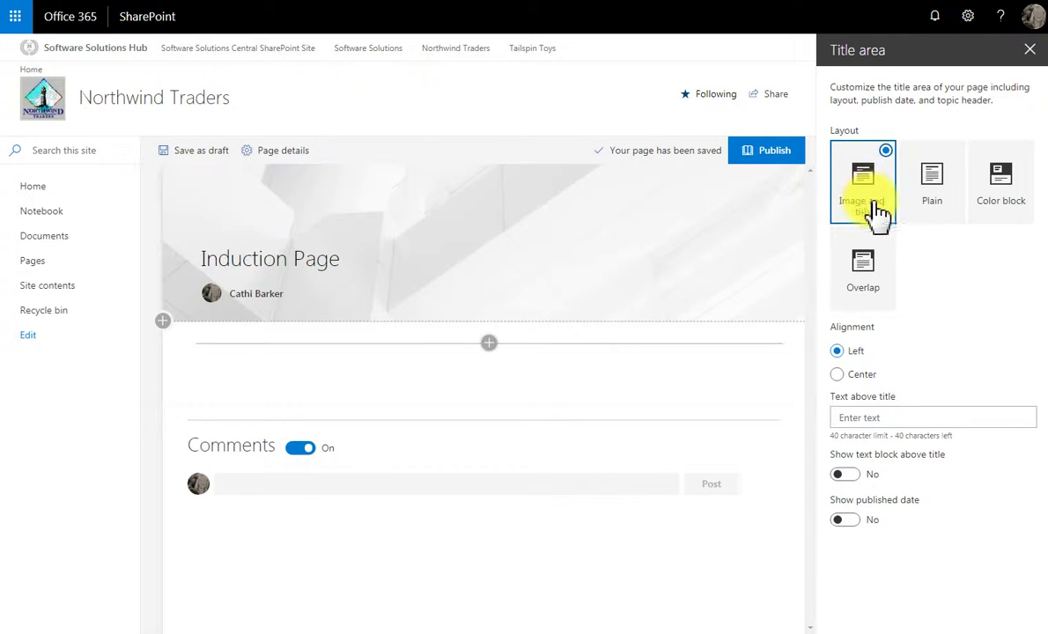
{"action": "left_click", "coordinate": [936, 208]}
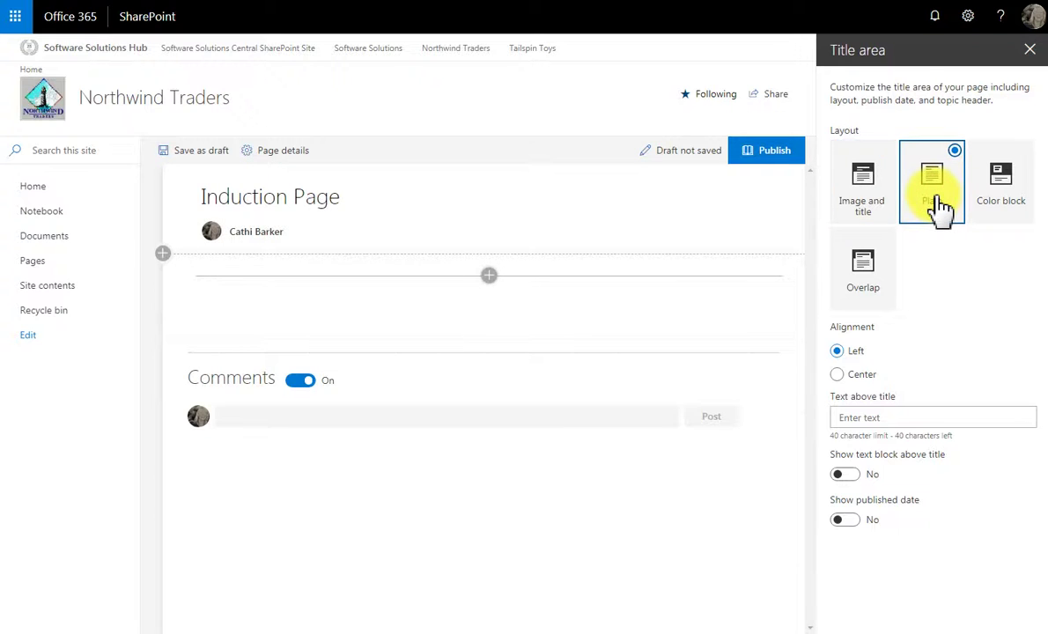
{"action": "left_click", "coordinate": [997, 197]}
{"action": "left_click", "coordinate": [870, 283]}
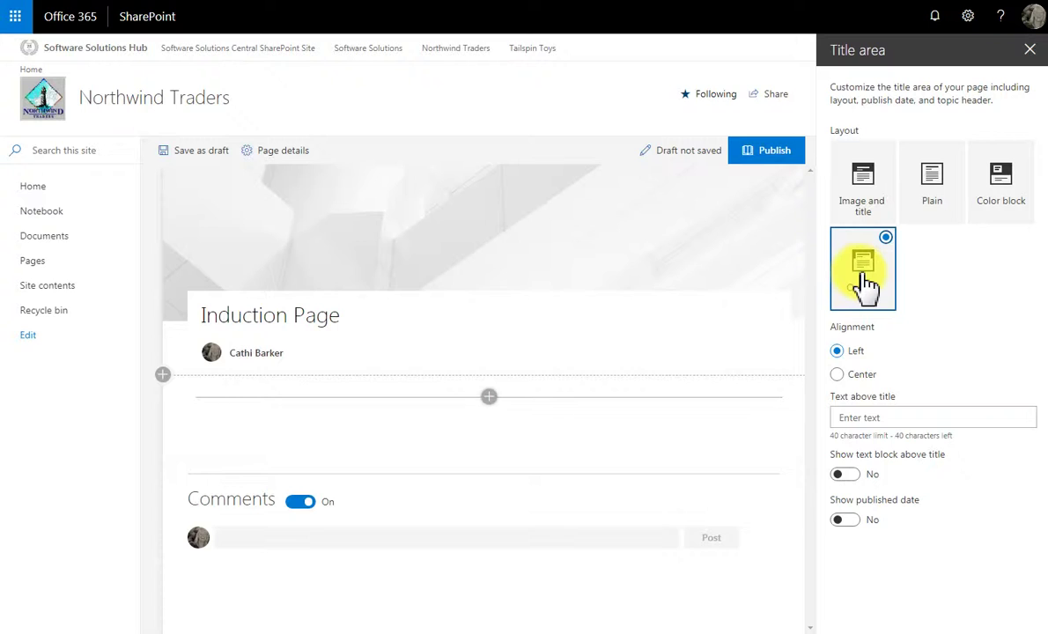
{"action": "left_click", "coordinate": [837, 374]}
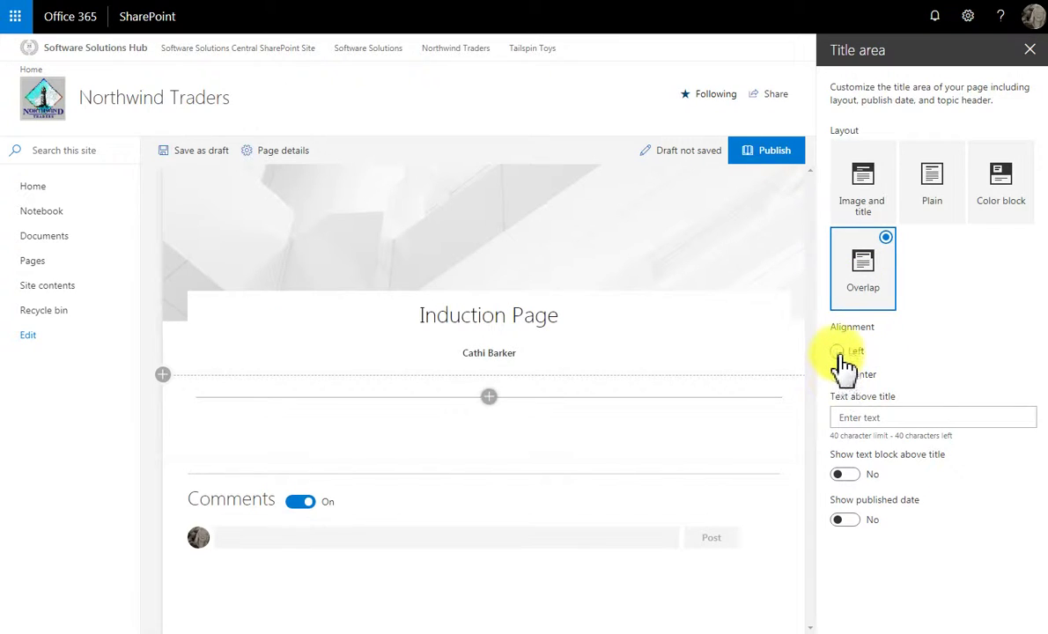
{"action": "left_click", "coordinate": [839, 352]}
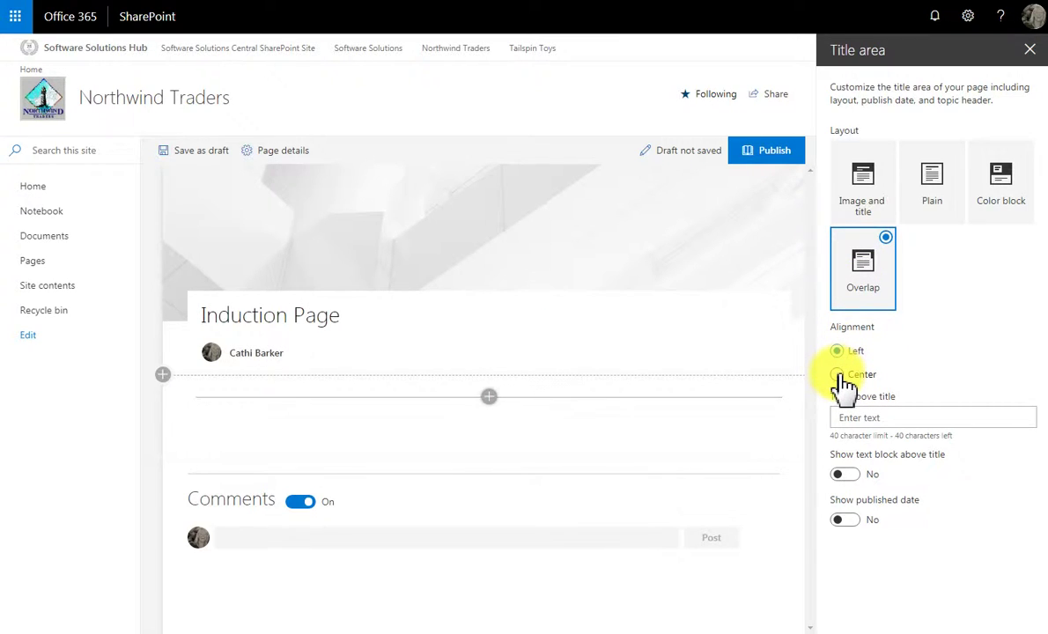
{"action": "left_click", "coordinate": [1030, 50]}
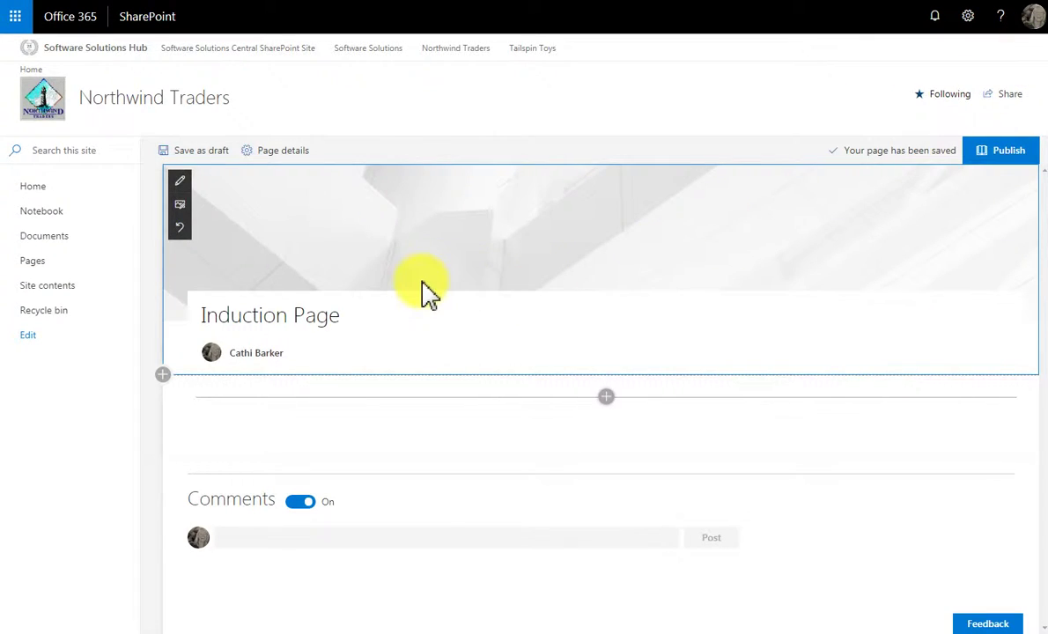
Switch the page's comments off and back on
{"action": "left_click", "coordinate": [296, 508]}
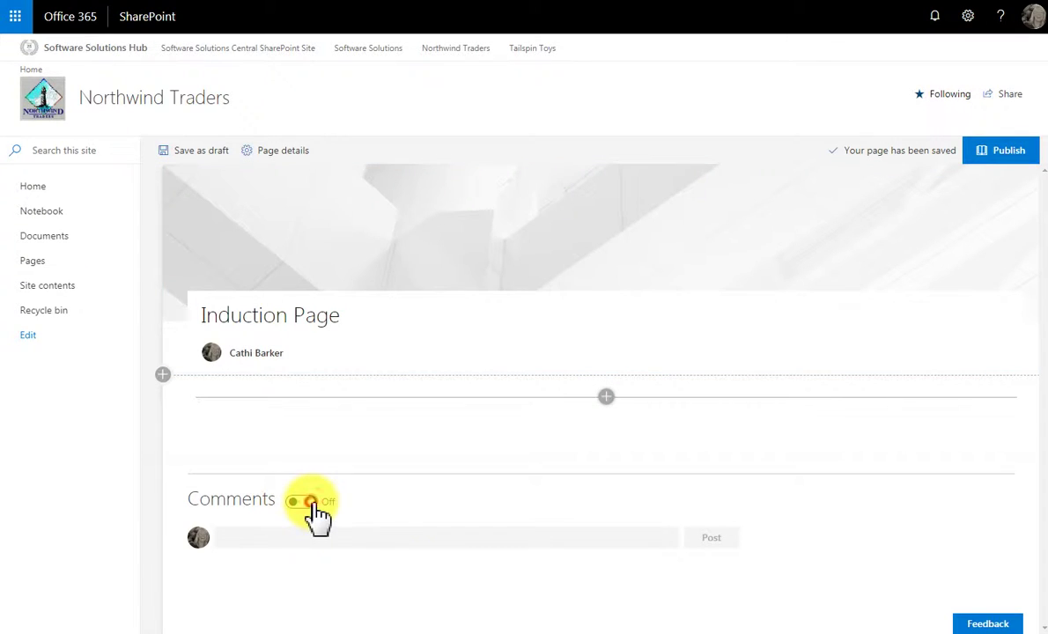
{"action": "left_click", "coordinate": [310, 507]}
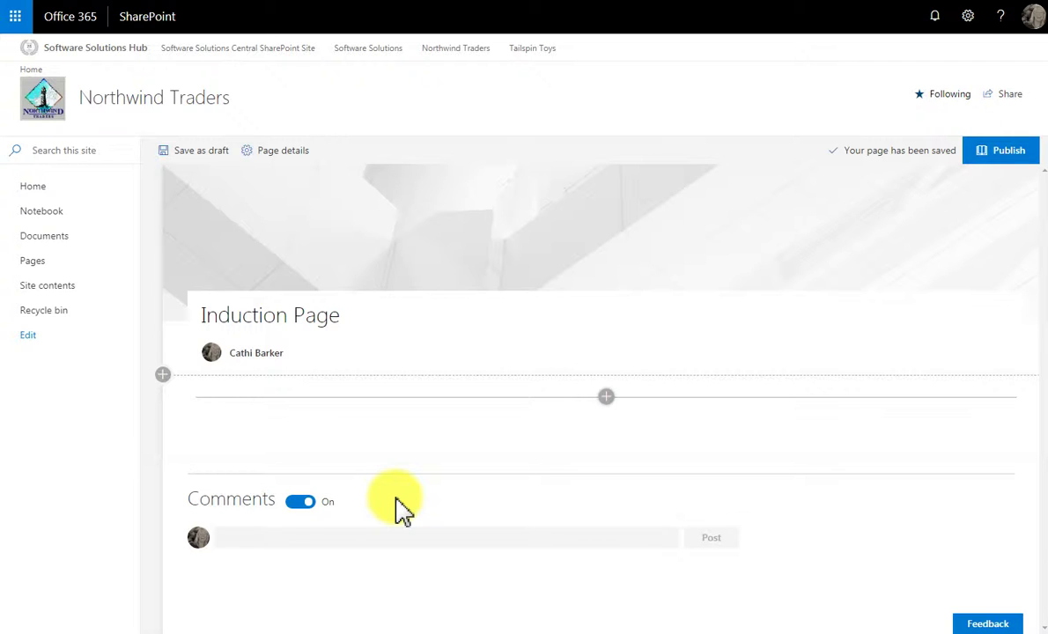
Add an Events web part to the page body and title it "Induction Dates for this year"
{"action": "left_click", "coordinate": [607, 398]}
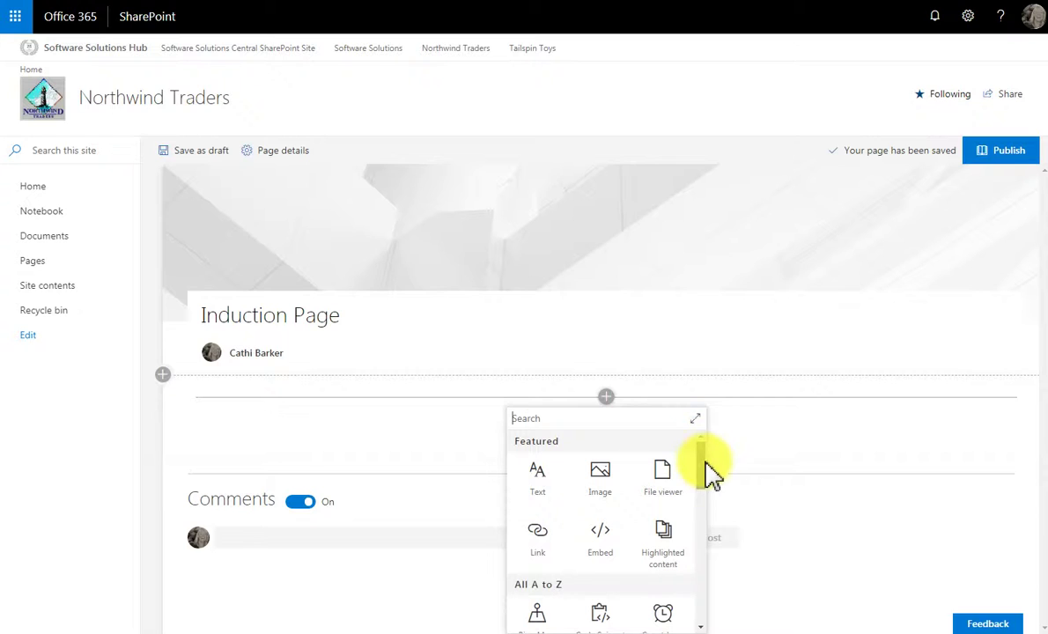
{"action": "left_click", "coordinate": [697, 418]}
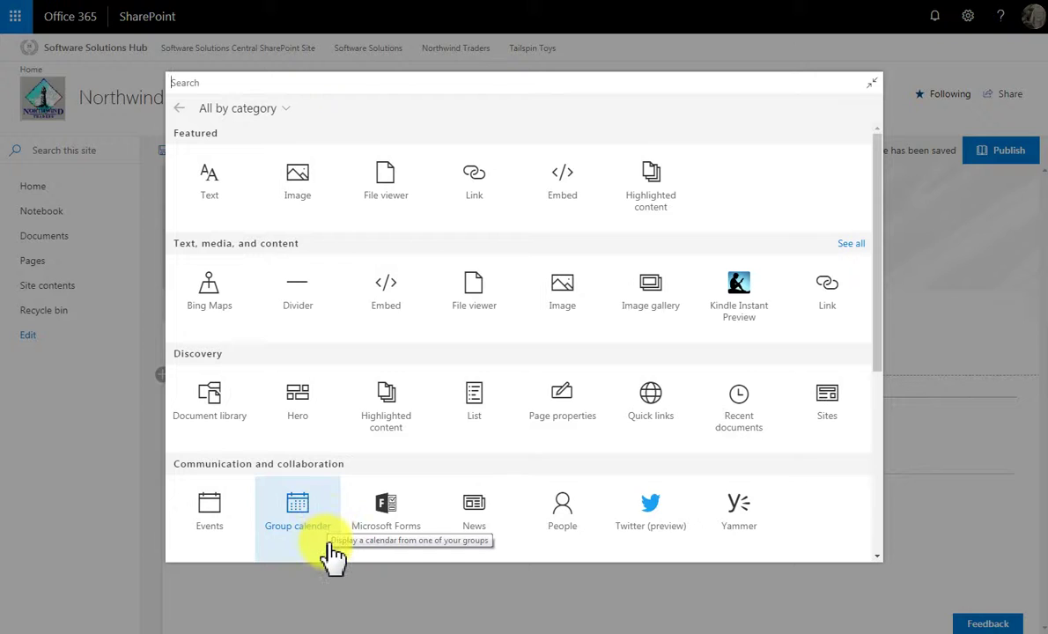
{"action": "left_click", "coordinate": [211, 515]}
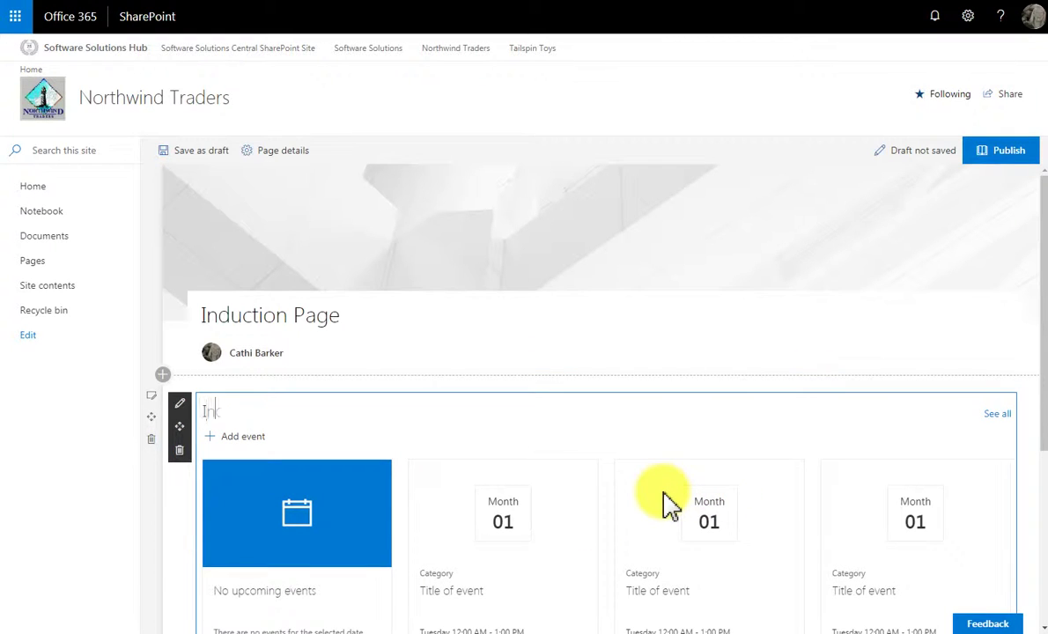
{"action": "type", "text": "Induction Dates for this year"}
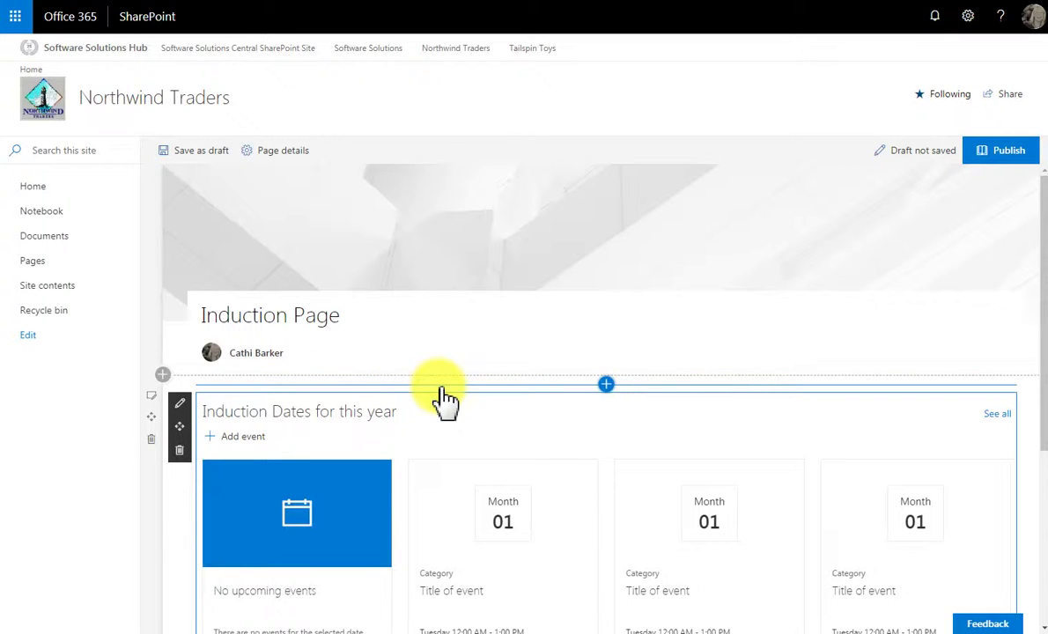
Add a text web part above the events reading "Welcome to the Induction page here you will find dates and information to learn about Northwind Traders"
{"action": "left_click", "coordinate": [607, 386]}
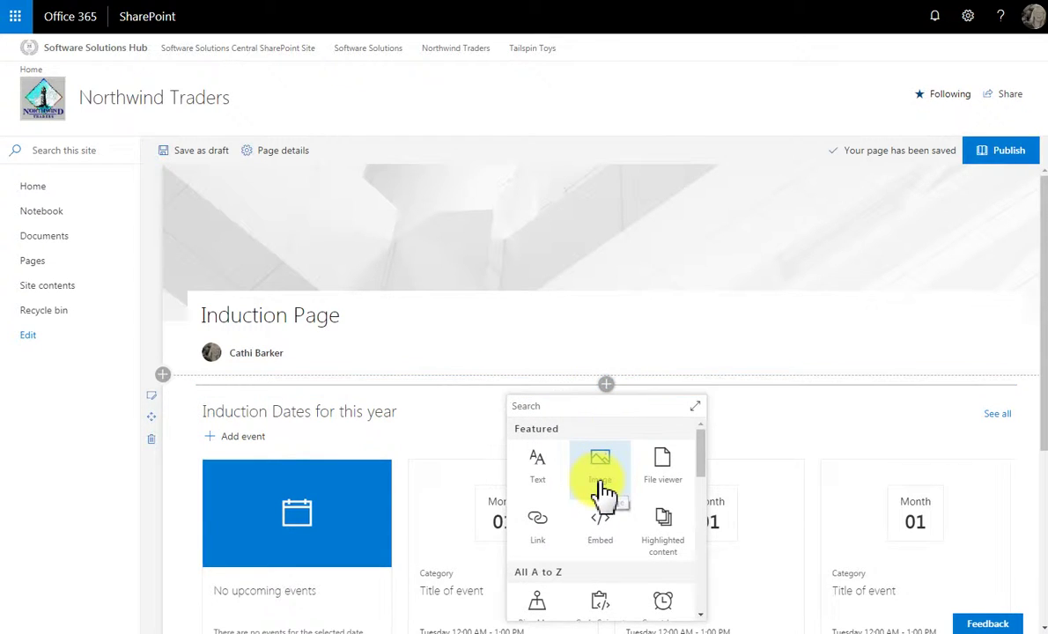
{"action": "left_click", "coordinate": [538, 466]}
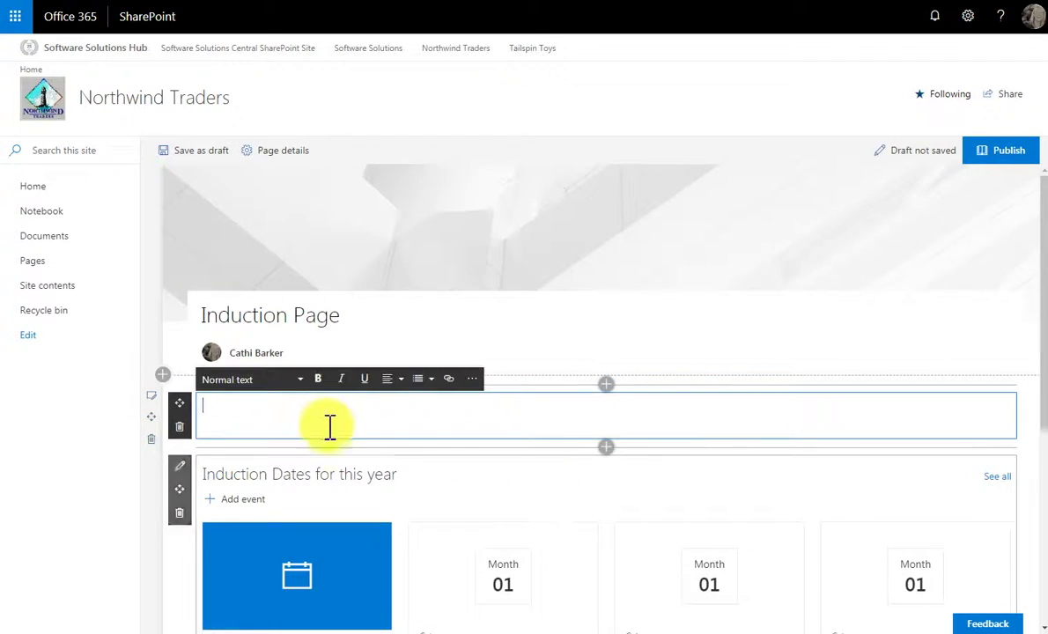
{"action": "type", "text": "W"}
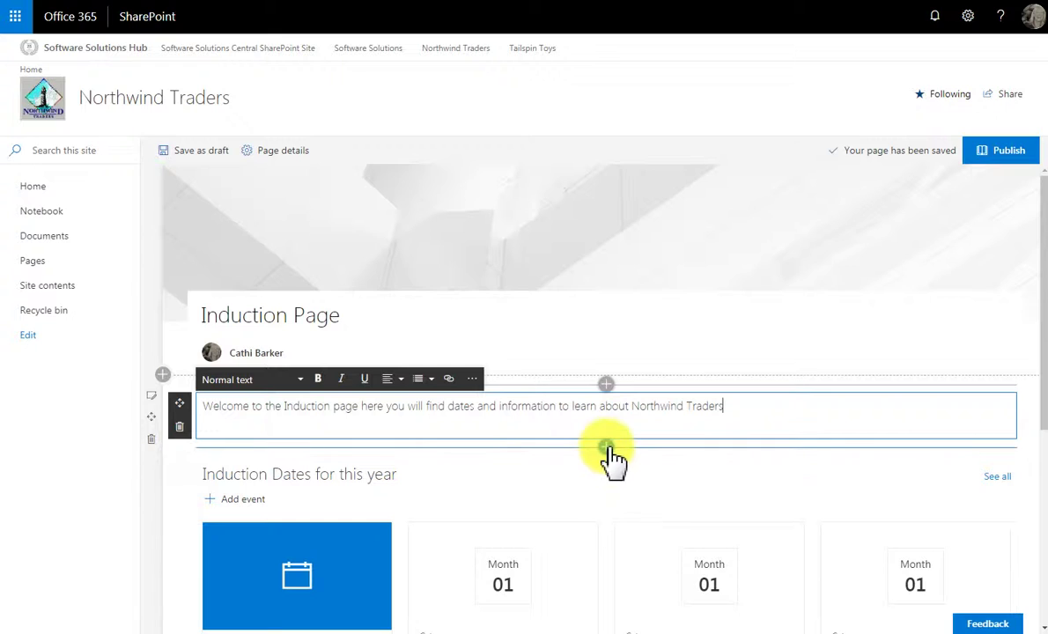
Add an image web part above the welcome text, uploading the Northwind Traders logo from the Site User, Exercises, Northwind folder
{"action": "left_click", "coordinate": [606, 385]}
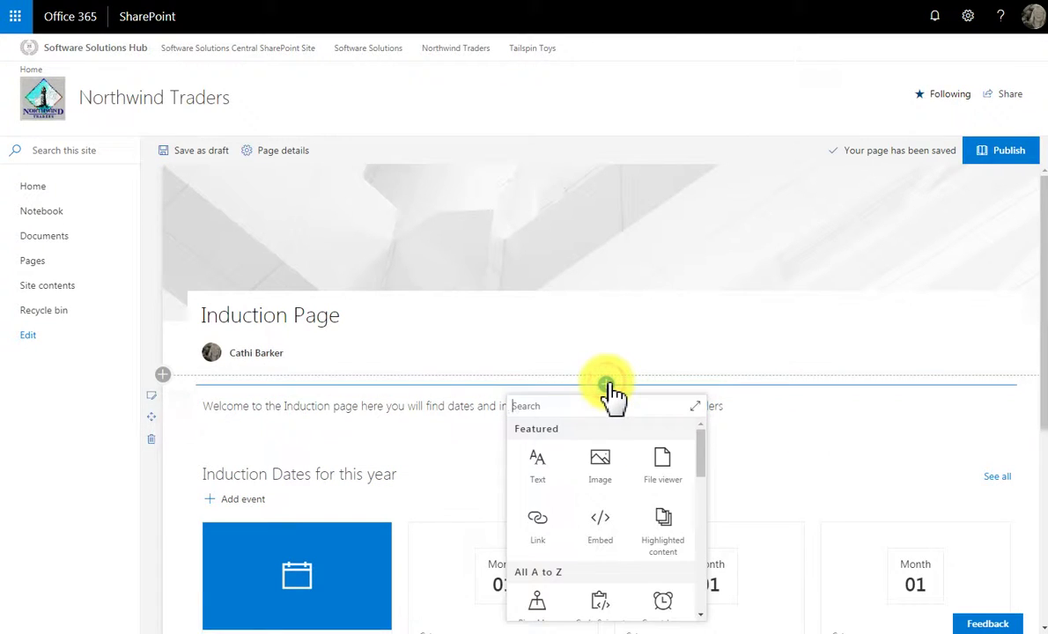
{"action": "left_click", "coordinate": [612, 471]}
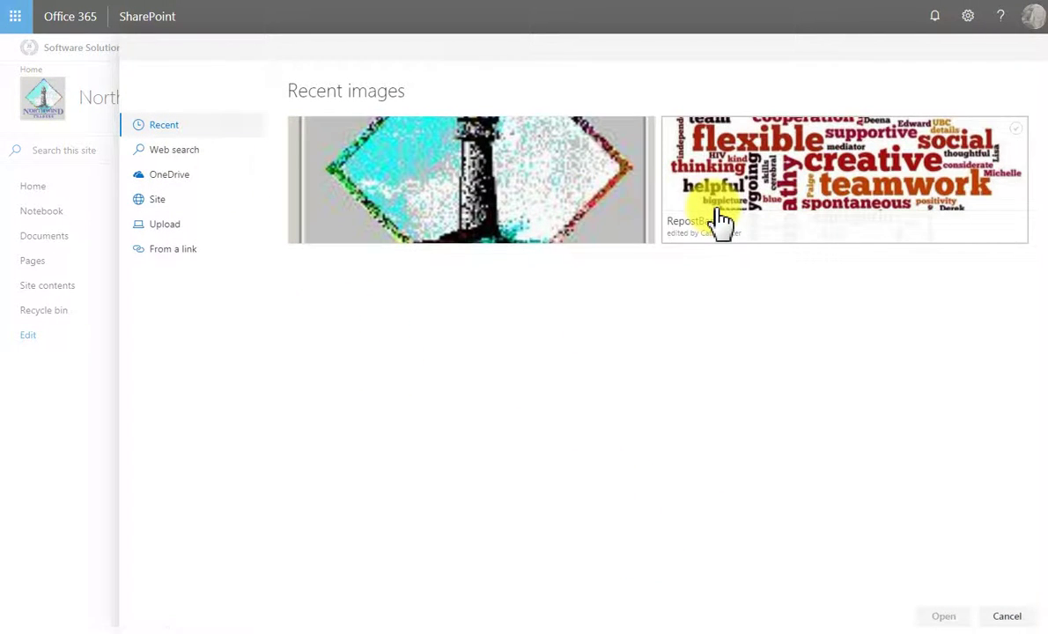
{"action": "left_click", "coordinate": [164, 225]}
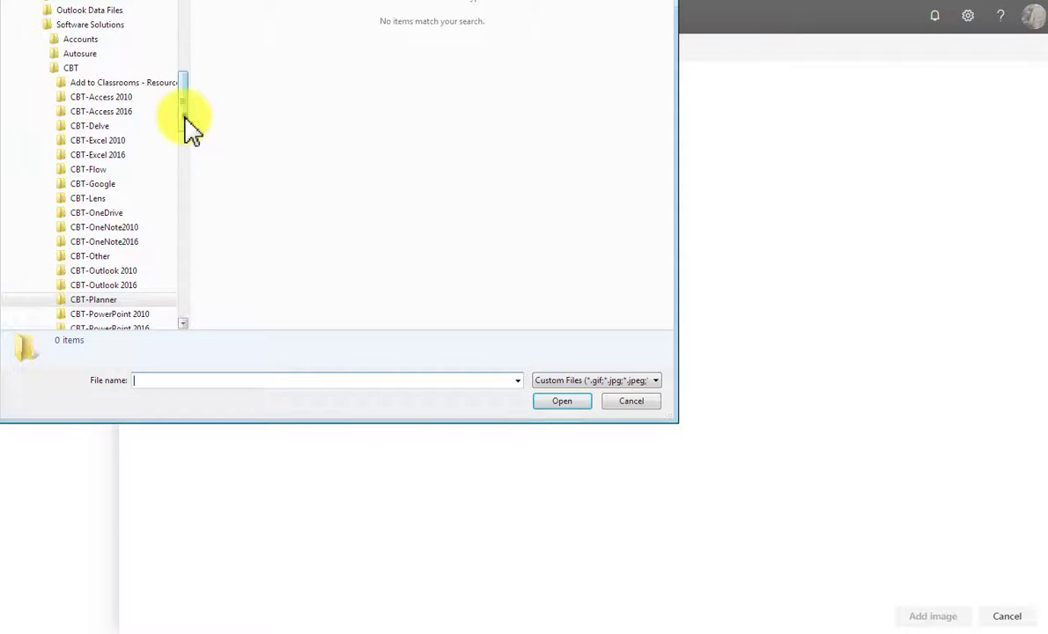
{"action": "left_click_drag", "start_coordinate": [185, 121], "coordinate": [190, 169]}
{"action": "left_click", "coordinate": [129, 169]}
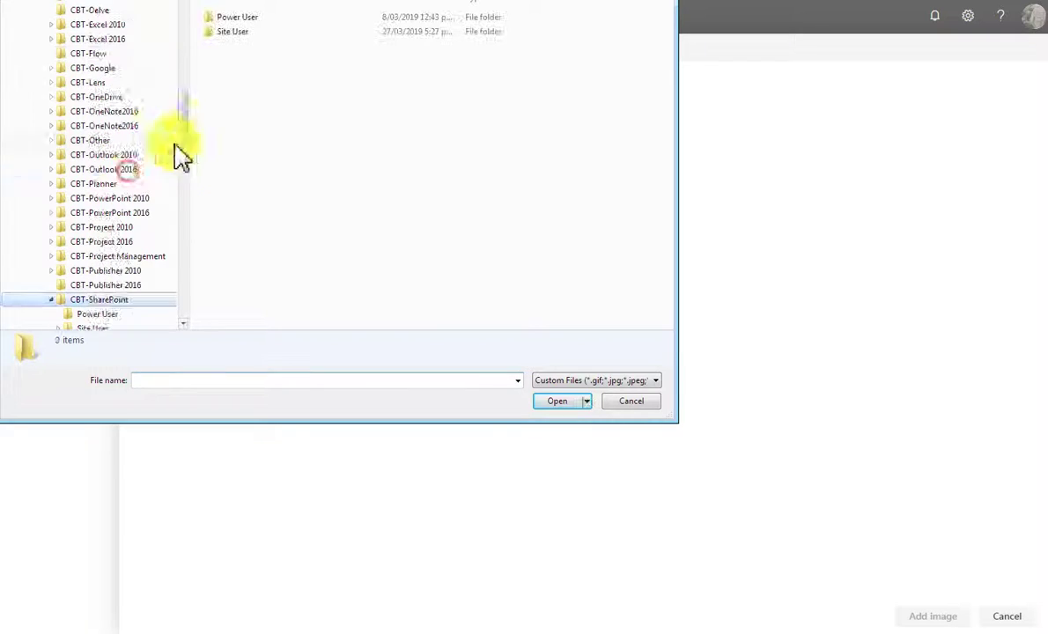
{"action": "double_click", "coordinate": [238, 32]}
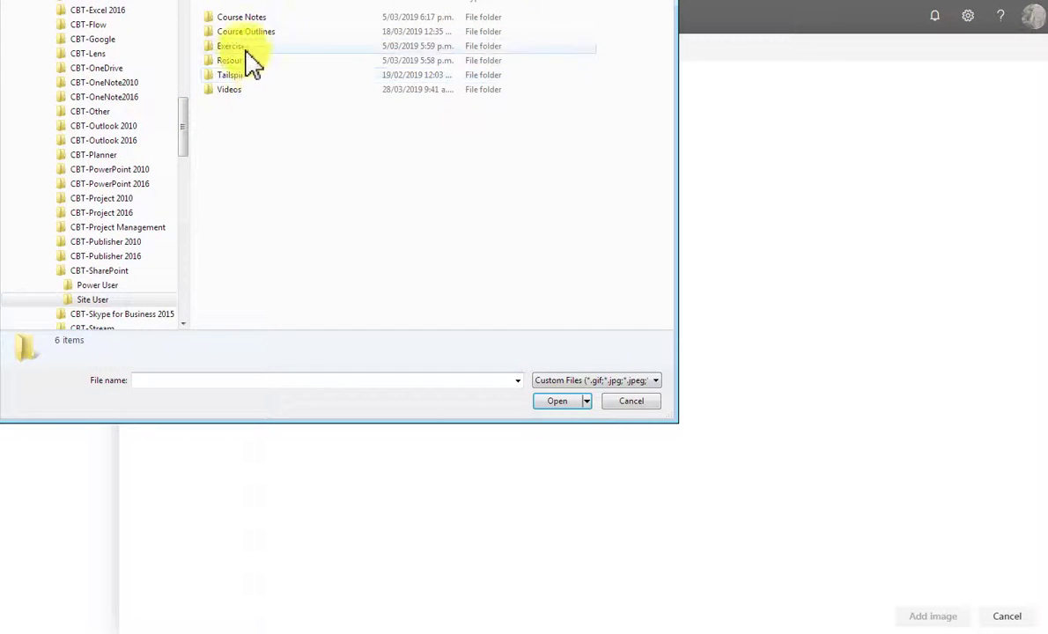
{"action": "double_click", "coordinate": [246, 48]}
{"action": "double_click", "coordinate": [249, 33]}
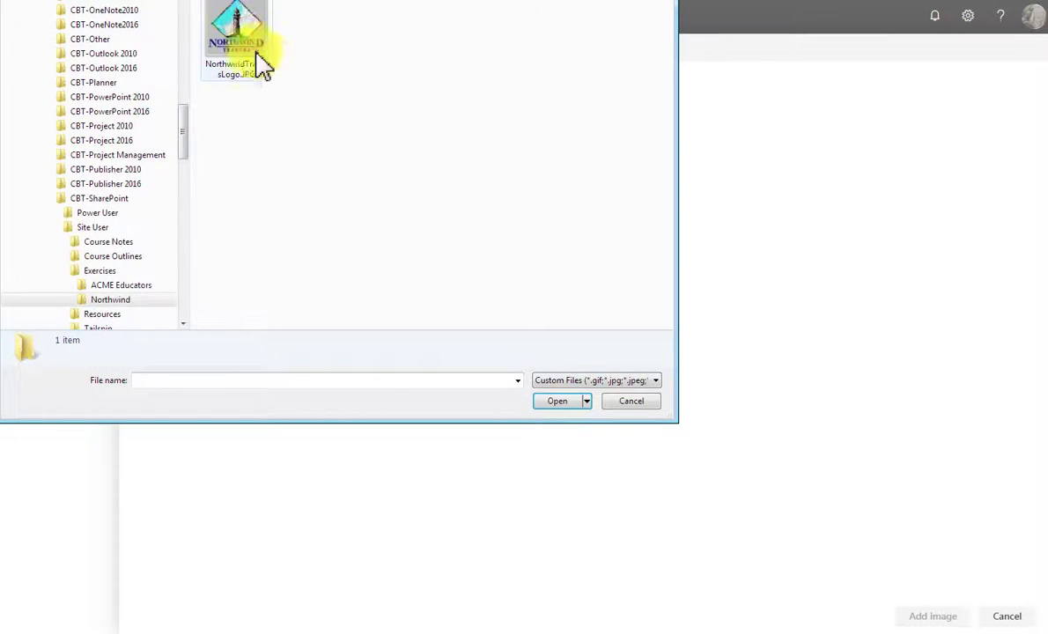
{"action": "double_click", "coordinate": [254, 52]}
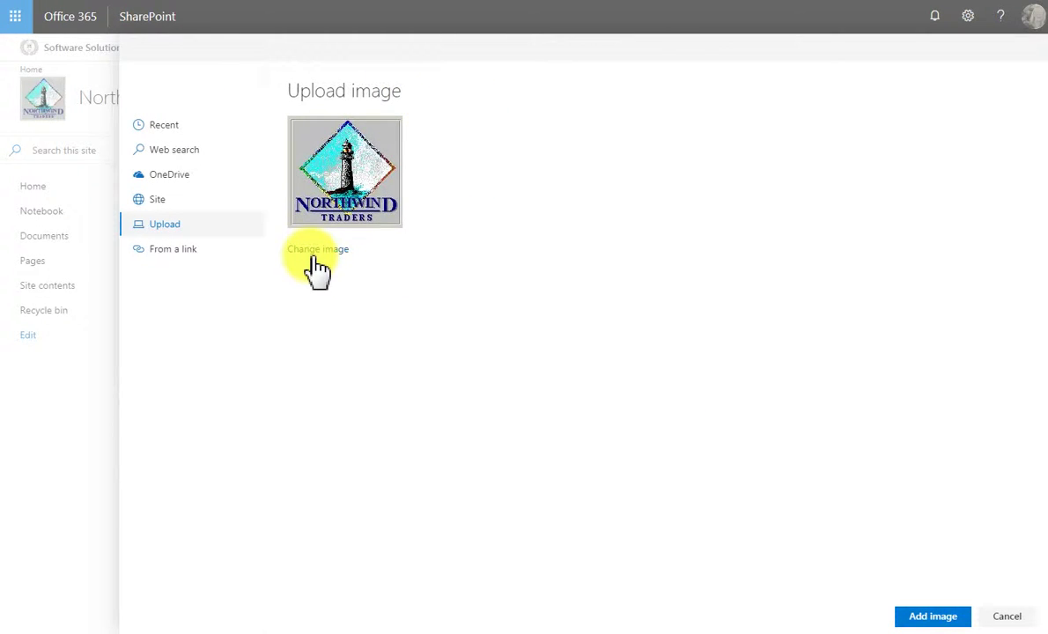
{"action": "left_click", "coordinate": [940, 618]}
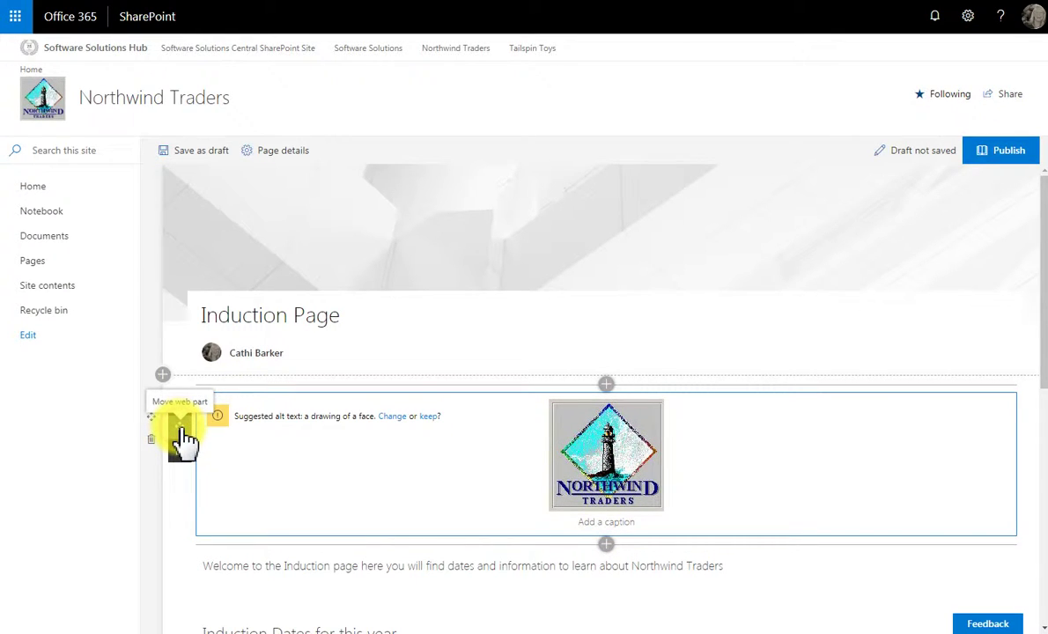
Move the logo image below the welcome text and change the section layout to two columns
{"action": "left_click_drag", "start_coordinate": [181, 440], "coordinate": [234, 531]}
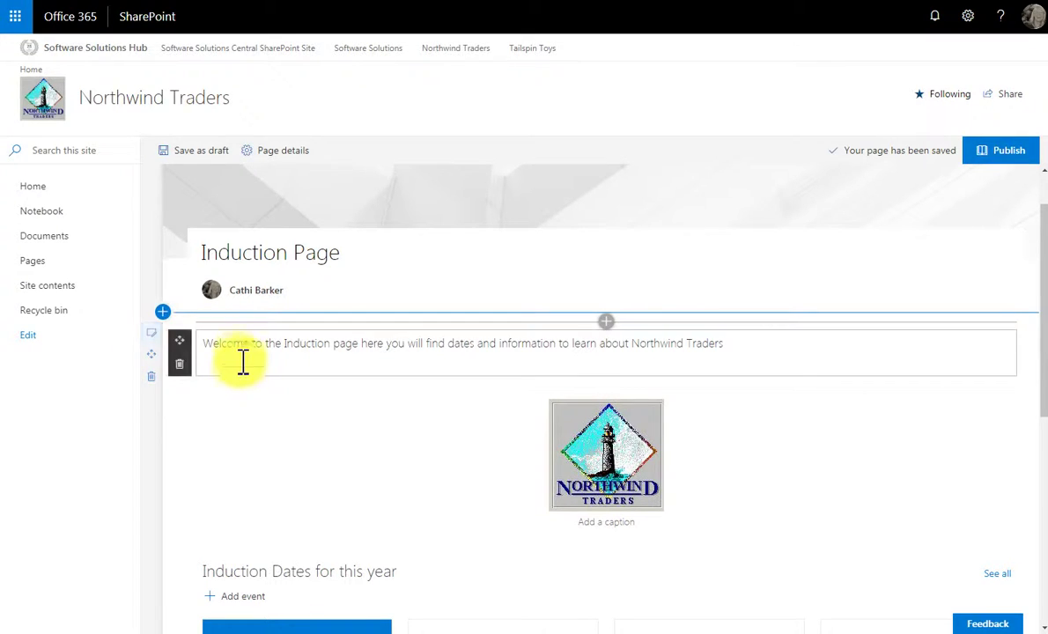
{"action": "left_click", "coordinate": [151, 334]}
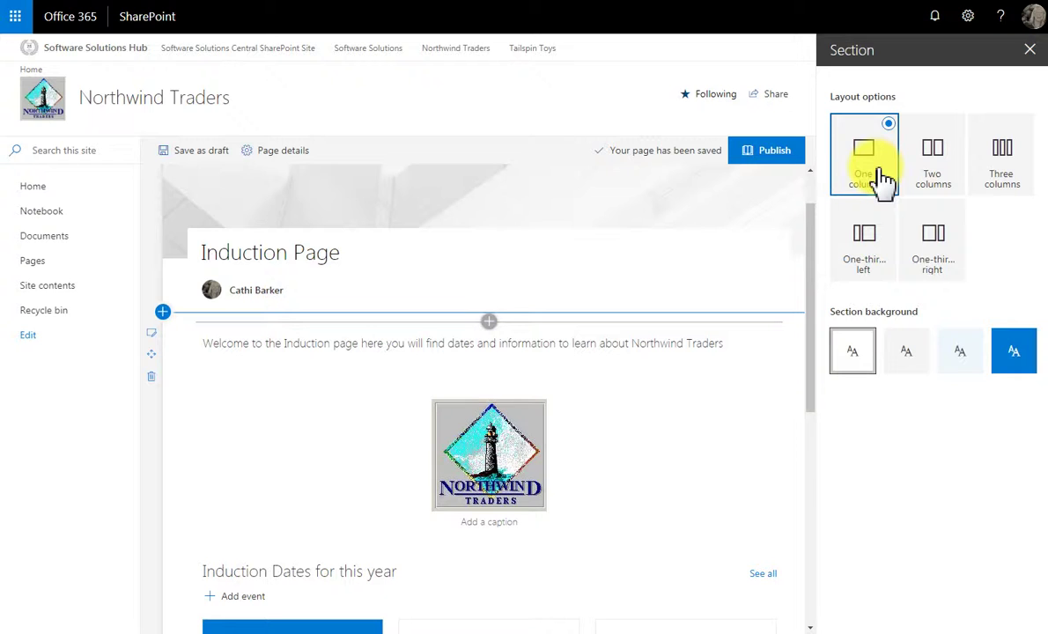
{"action": "left_click", "coordinate": [936, 177]}
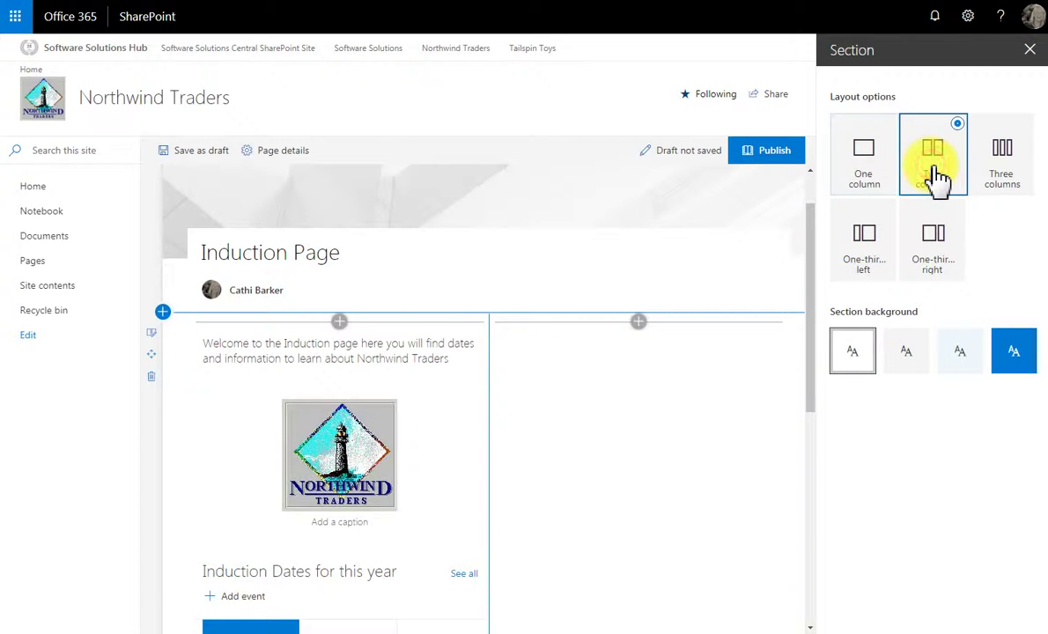
{"action": "left_click", "coordinate": [1031, 51]}
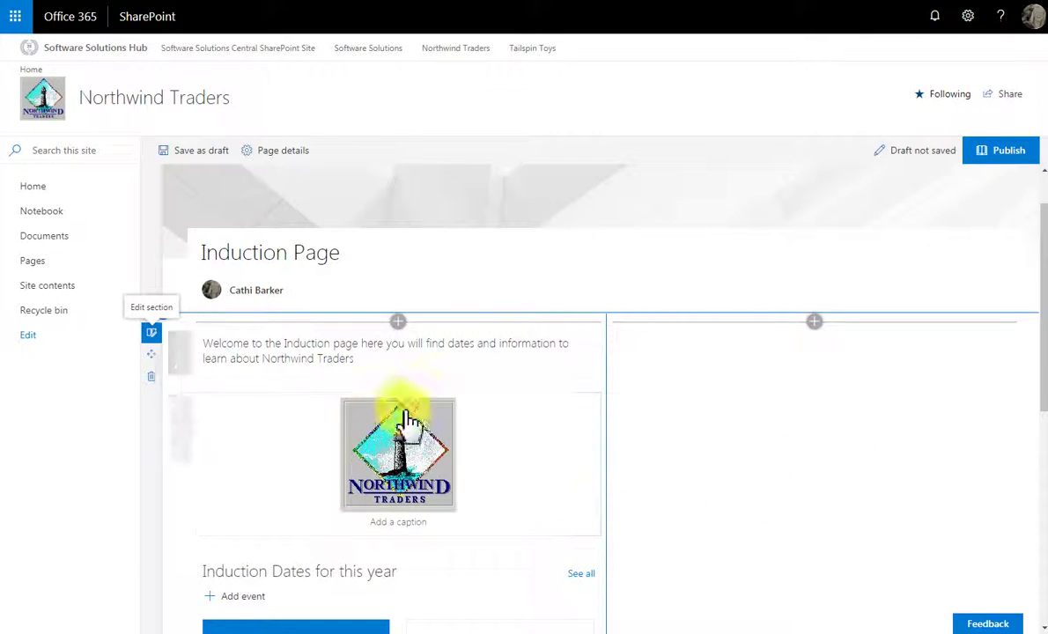
Move the logo and welcome text to the second column, and return the logo to the first column above the events
{"action": "left_click_drag", "start_coordinate": [179, 427], "coordinate": [674, 356]}
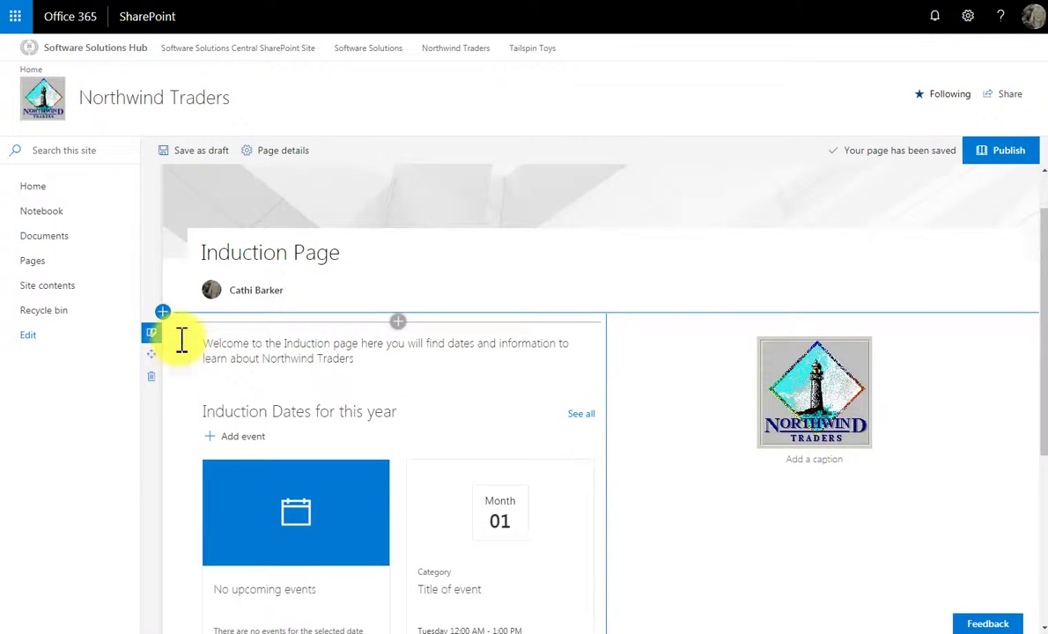
{"action": "left_click_drag", "start_coordinate": [175, 348], "coordinate": [662, 351]}
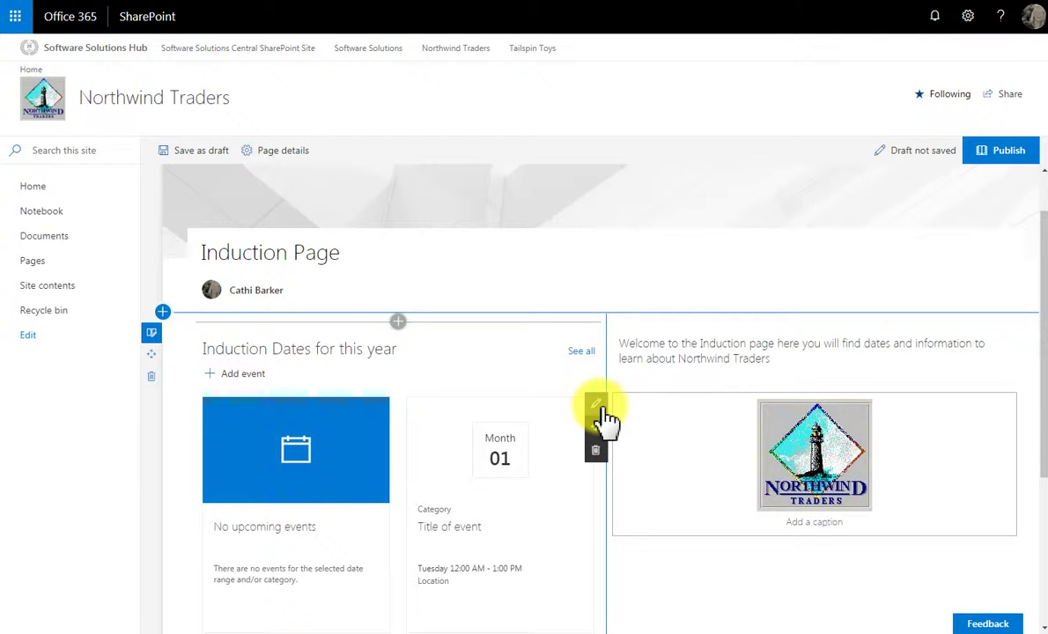
{"action": "left_click_drag", "start_coordinate": [599, 435], "coordinate": [257, 356]}
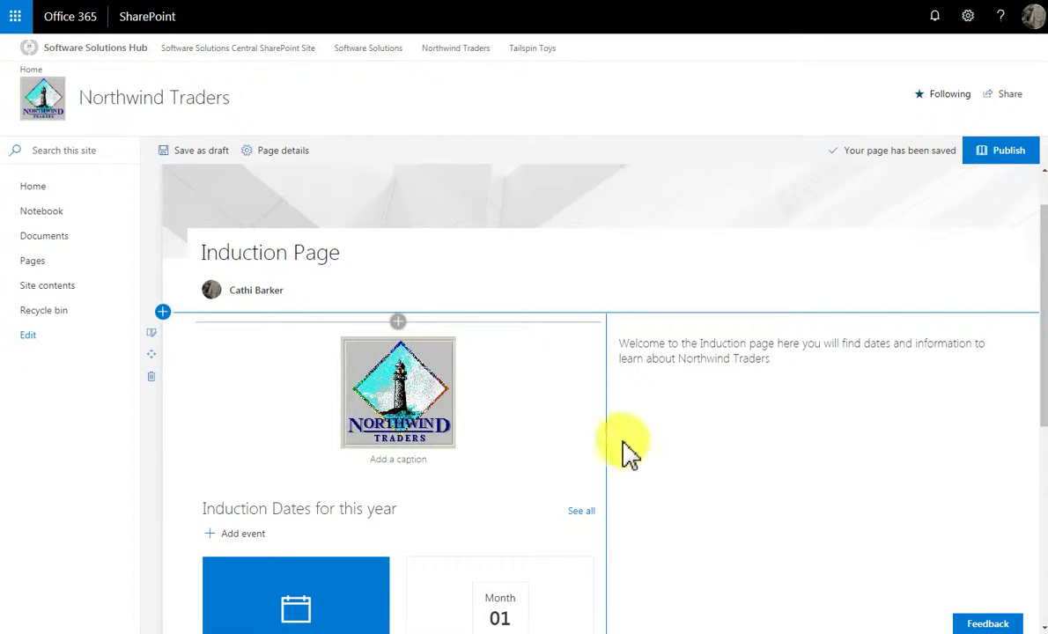
Delete the logo image web part above the events in the first column
{"action": "mouse_move", "coordinate": [457, 456]}
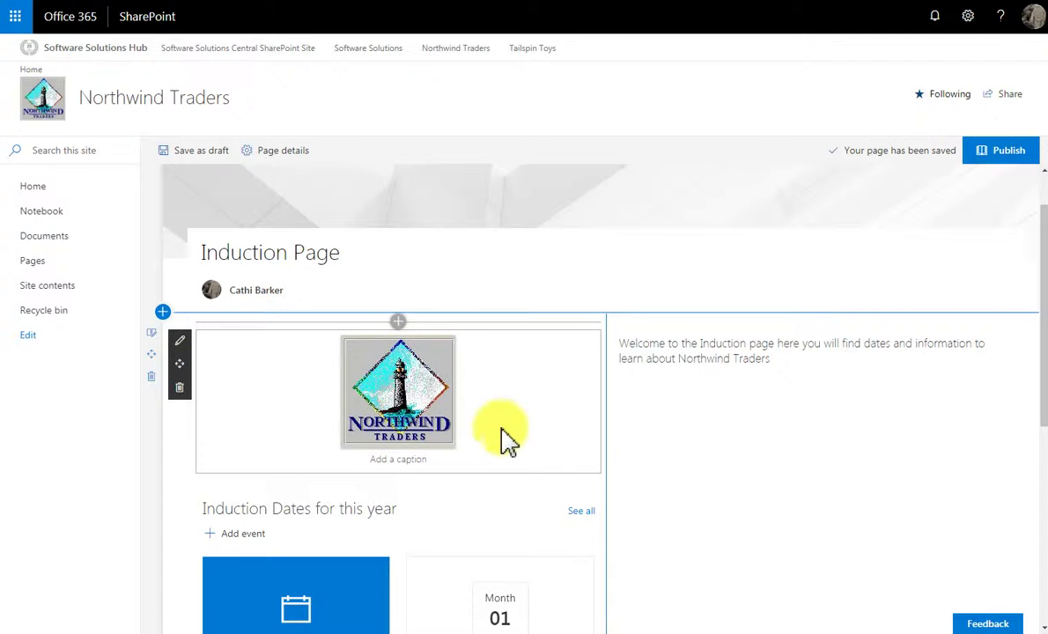
{"action": "left_click", "coordinate": [183, 388]}
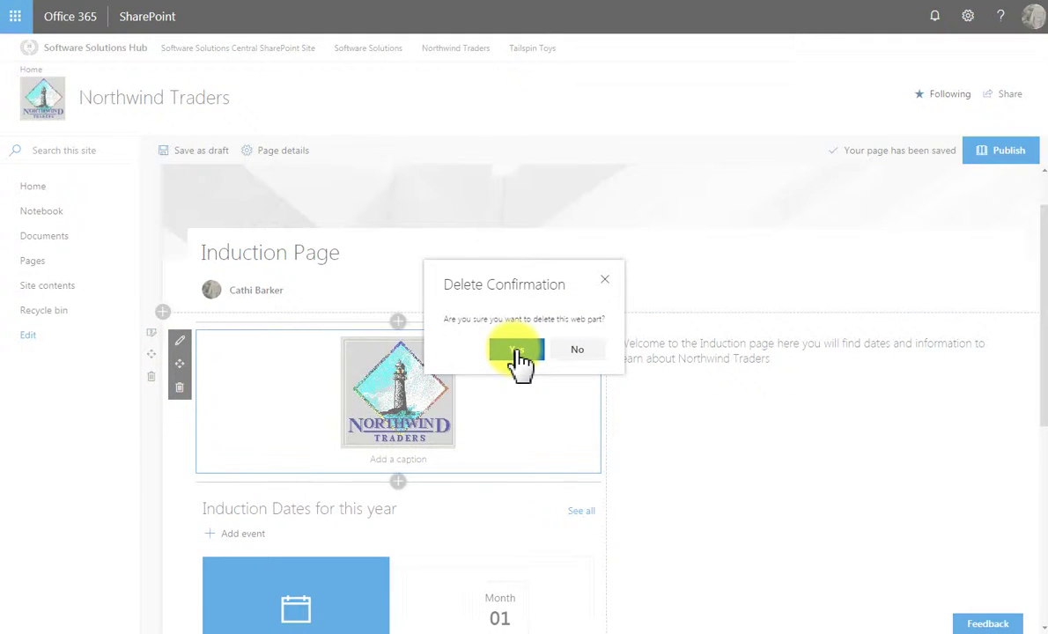
{"action": "left_click", "coordinate": [518, 351]}
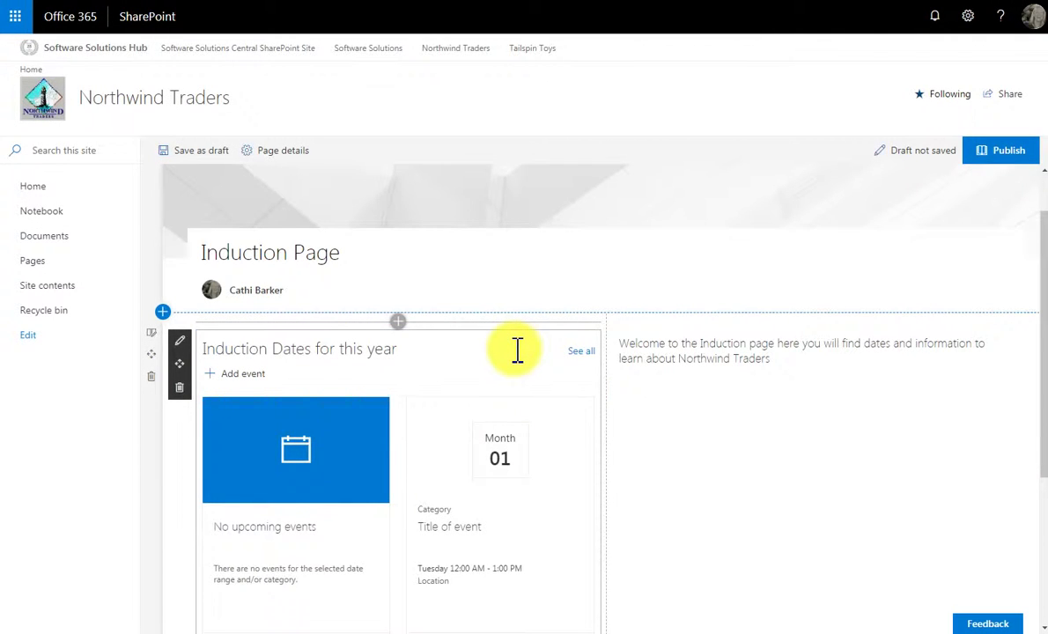
Move the welcome text above the events in the first column and change the section layout to one column
{"action": "left_click", "coordinate": [643, 355]}
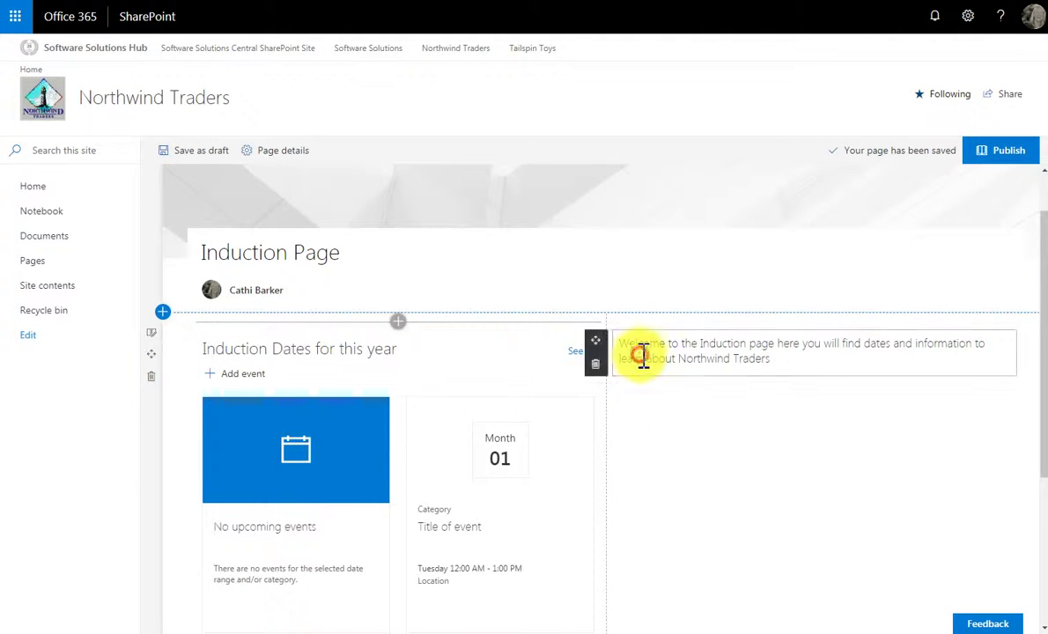
{"action": "left_click_drag", "start_coordinate": [595, 341], "coordinate": [423, 315]}
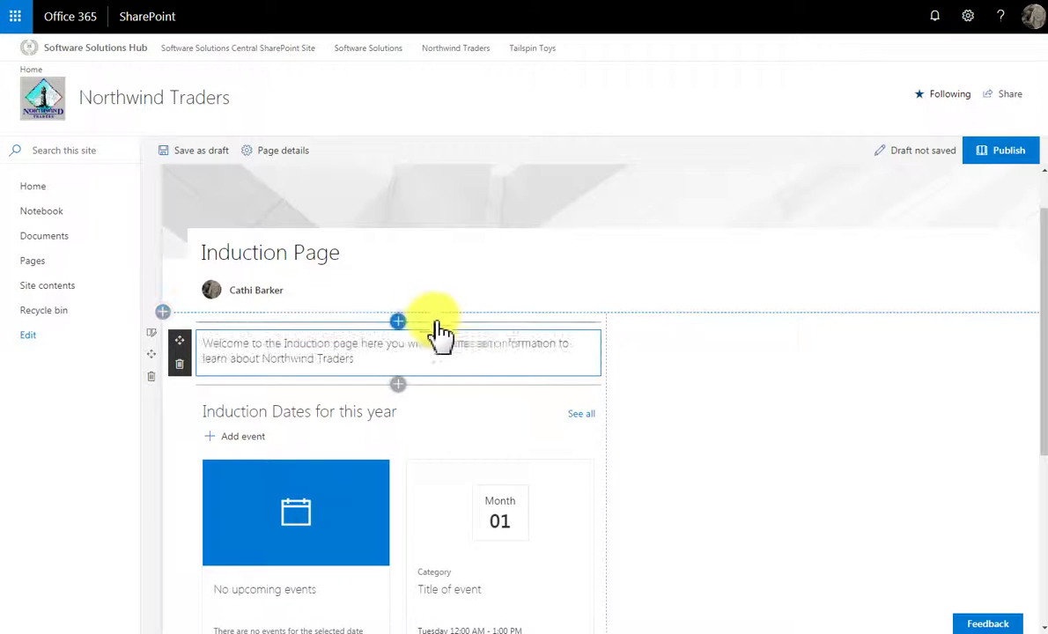
{"action": "left_click", "coordinate": [151, 334]}
{"action": "left_click", "coordinate": [891, 164]}
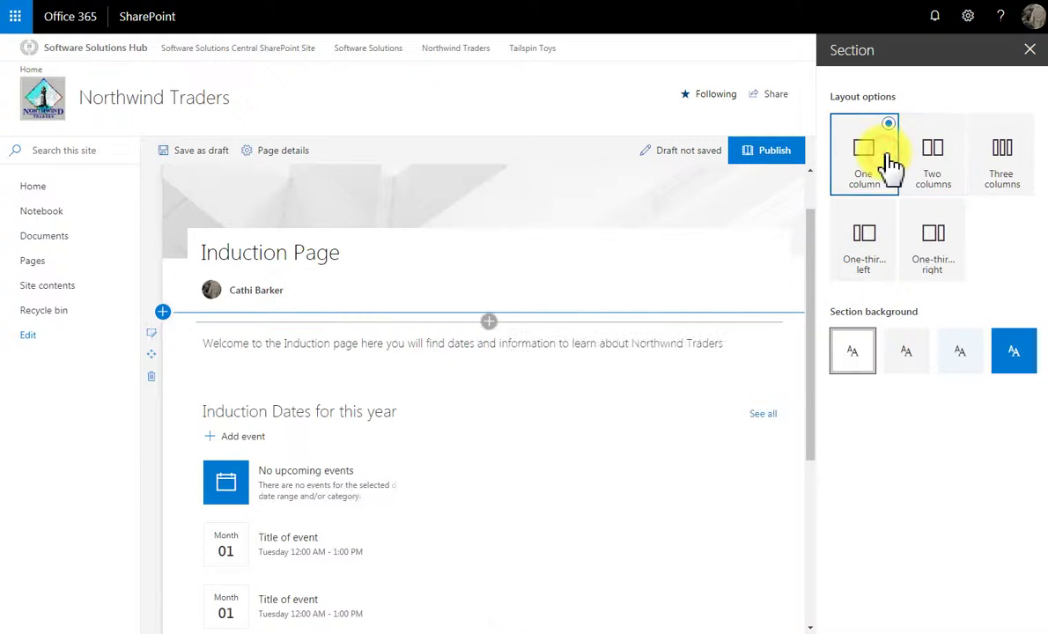
{"action": "left_click", "coordinate": [1030, 50]}
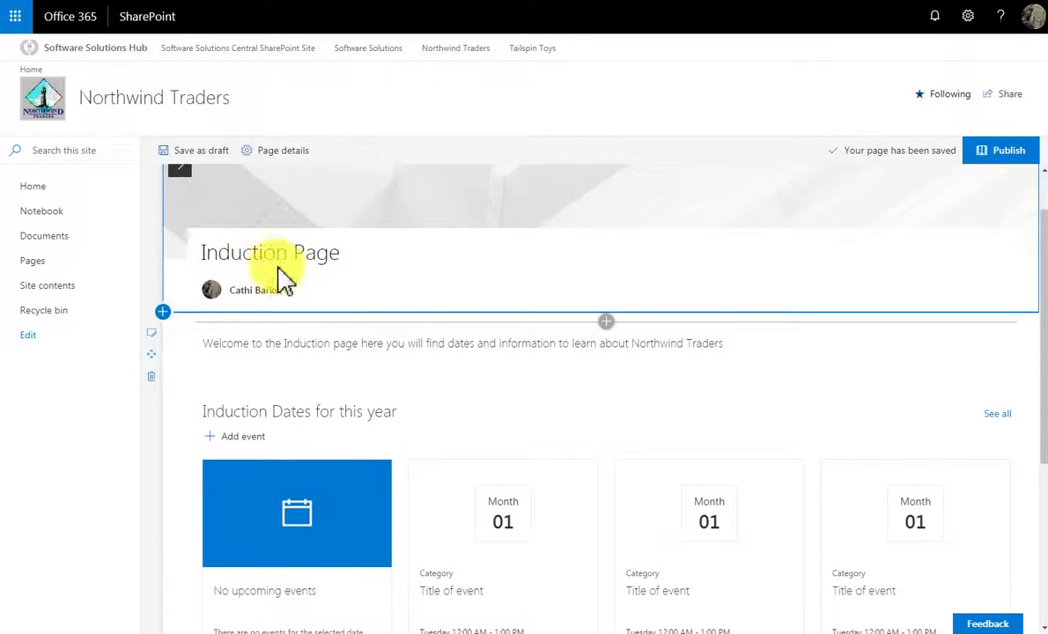
Change the Induction Page title area layout to Image and title
{"action": "scroll", "coordinate": [265, 255], "scroll_direction": "up", "scroll_amount": 1}
{"action": "left_click", "coordinate": [180, 189]}
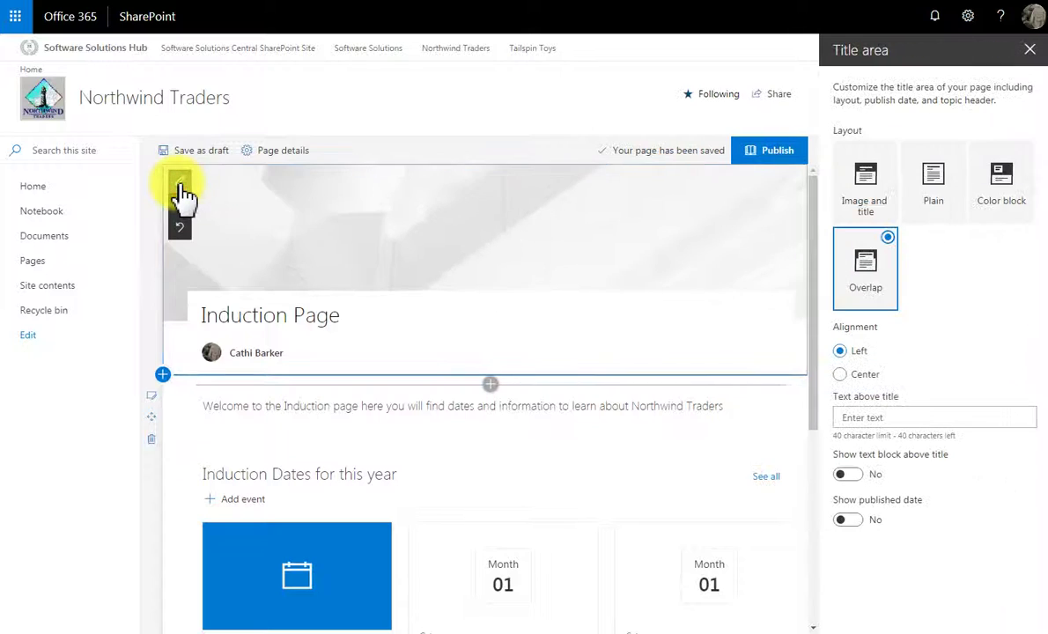
{"action": "left_click", "coordinate": [872, 185]}
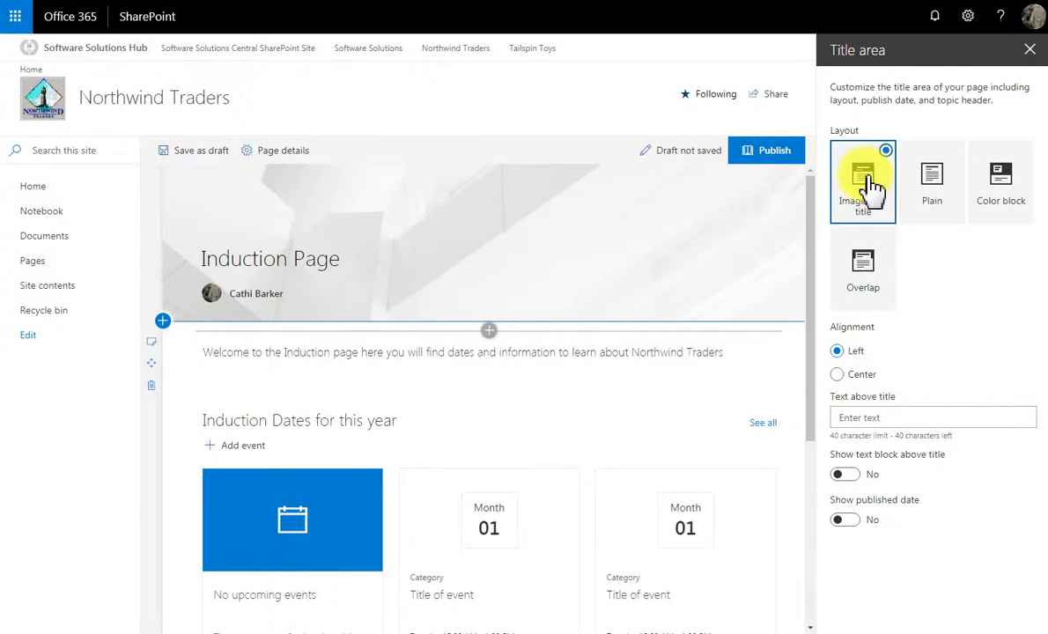
{"action": "left_click", "coordinate": [1031, 50]}
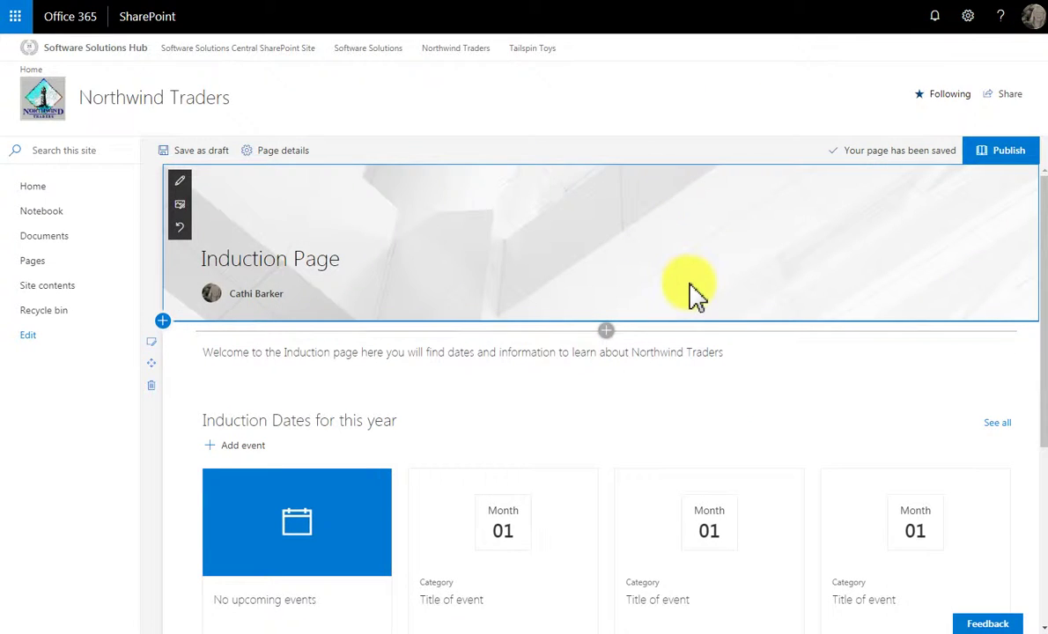
Upload NorthwindTradersLogo.JPG as the title area image and shift its focal point down to the Northwind Traders lettering
{"action": "left_click", "coordinate": [179, 204]}
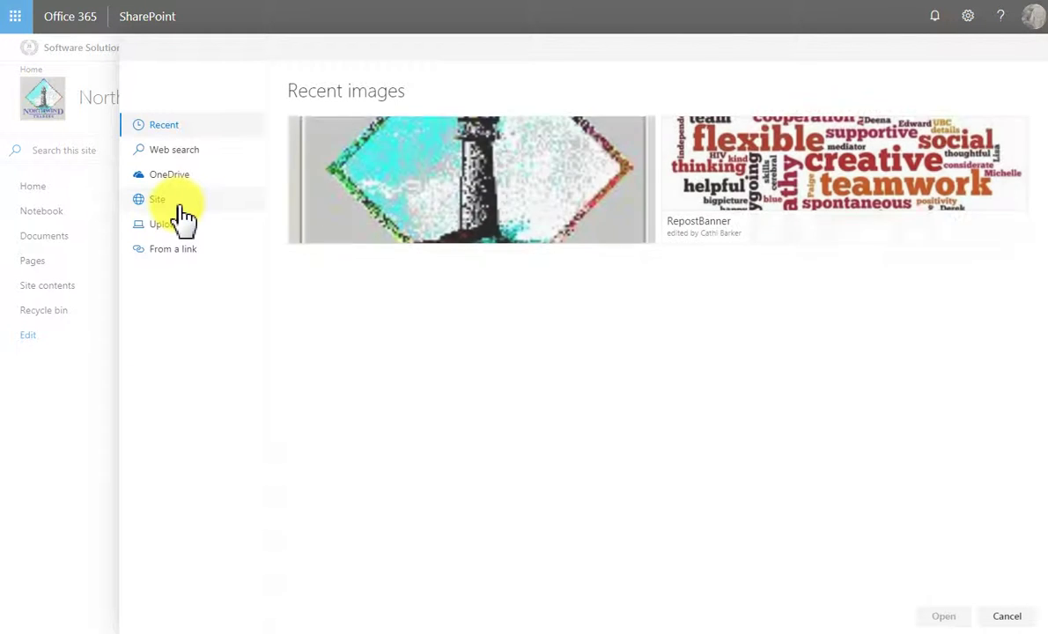
{"action": "left_click", "coordinate": [167, 225]}
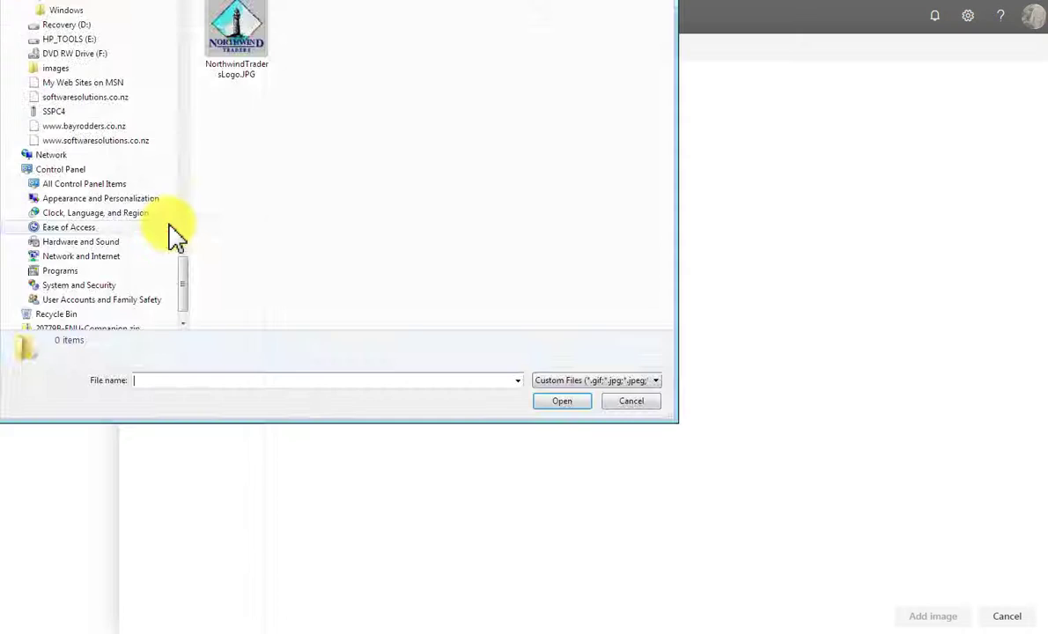
{"action": "double_click", "coordinate": [225, 49]}
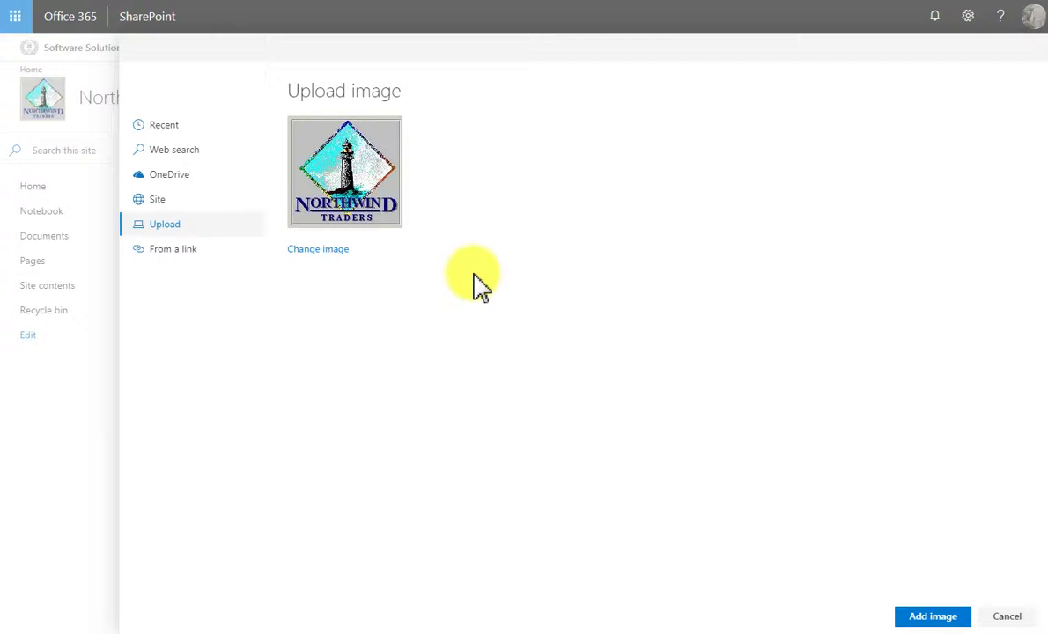
{"action": "left_click", "coordinate": [947, 618]}
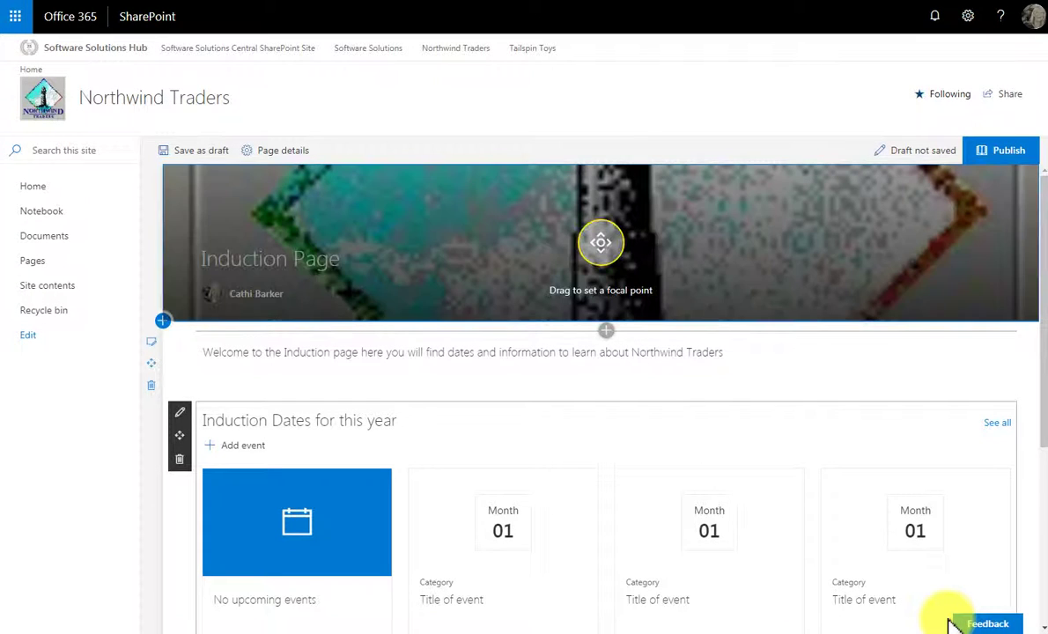
{"action": "mouse_move", "coordinate": [603, 245]}
{"action": "left_mouse_down"}
{"action": "mouse_move", "coordinate": [606, 281]}
{"action": "mouse_move", "coordinate": [684, 287]}
{"action": "mouse_move", "coordinate": [653, 292]}
{"action": "mouse_move", "coordinate": [652, 308]}
{"action": "left_mouse_up"}
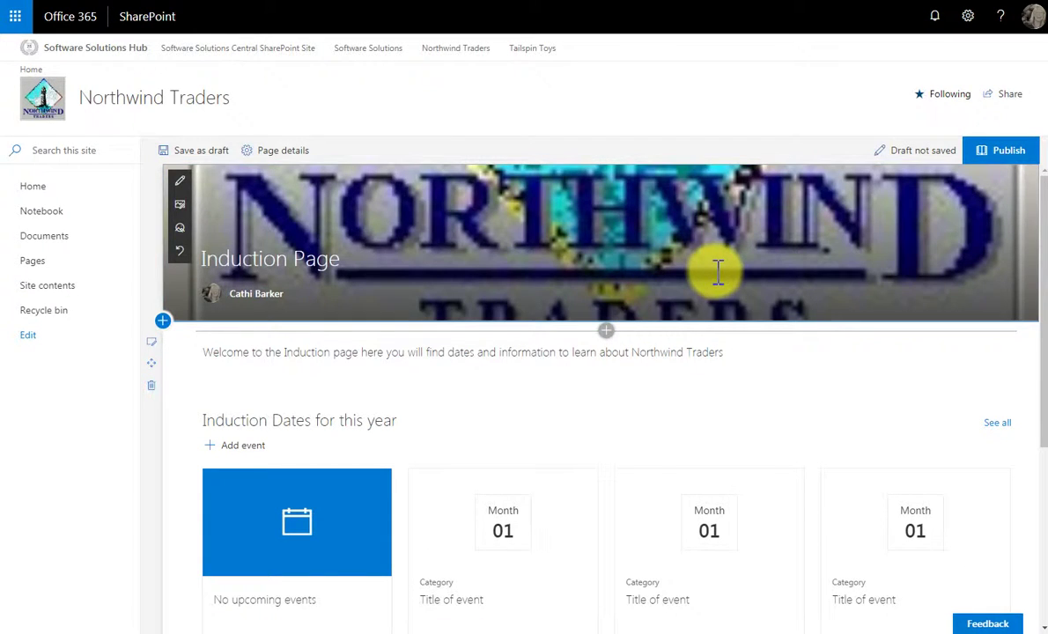
Publish the Induction Page and promote it as site News and in the site navigation
{"action": "left_click", "coordinate": [1009, 154]}
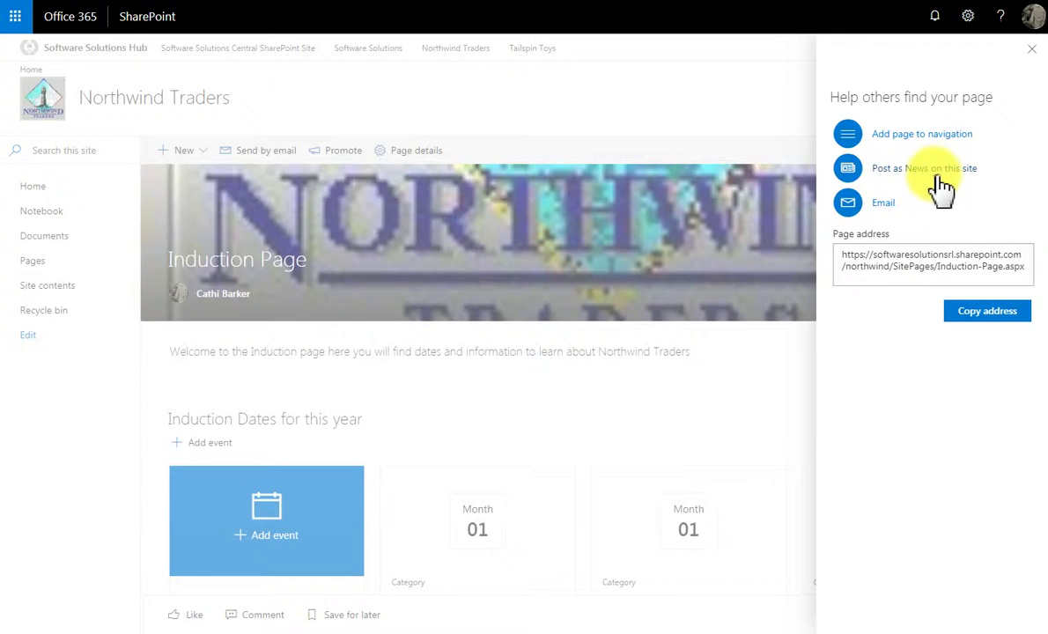
{"action": "left_click", "coordinate": [859, 181]}
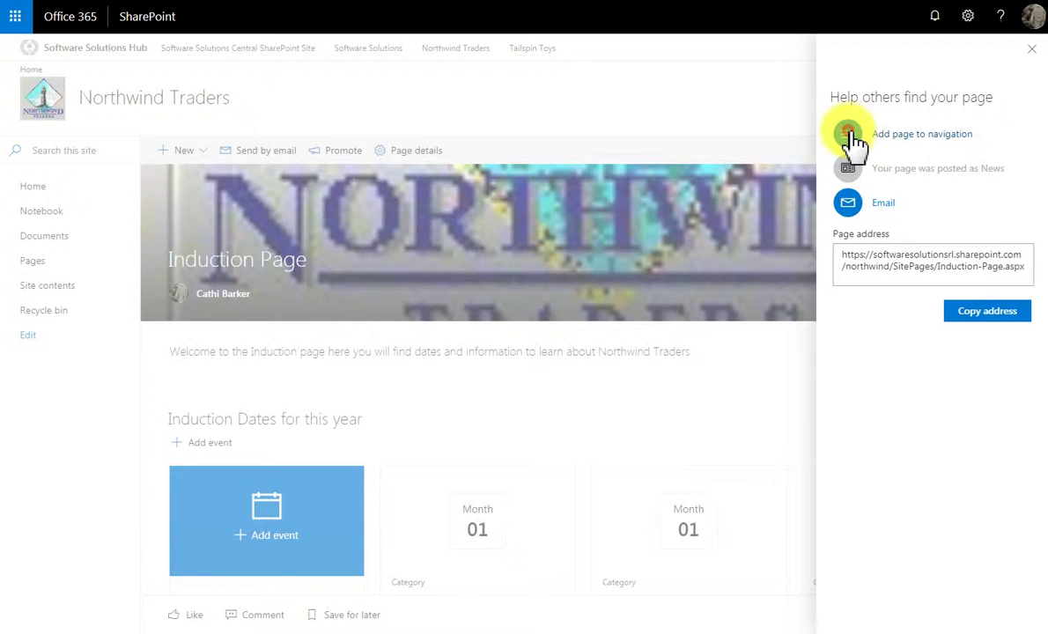
{"action": "left_click", "coordinate": [848, 135]}
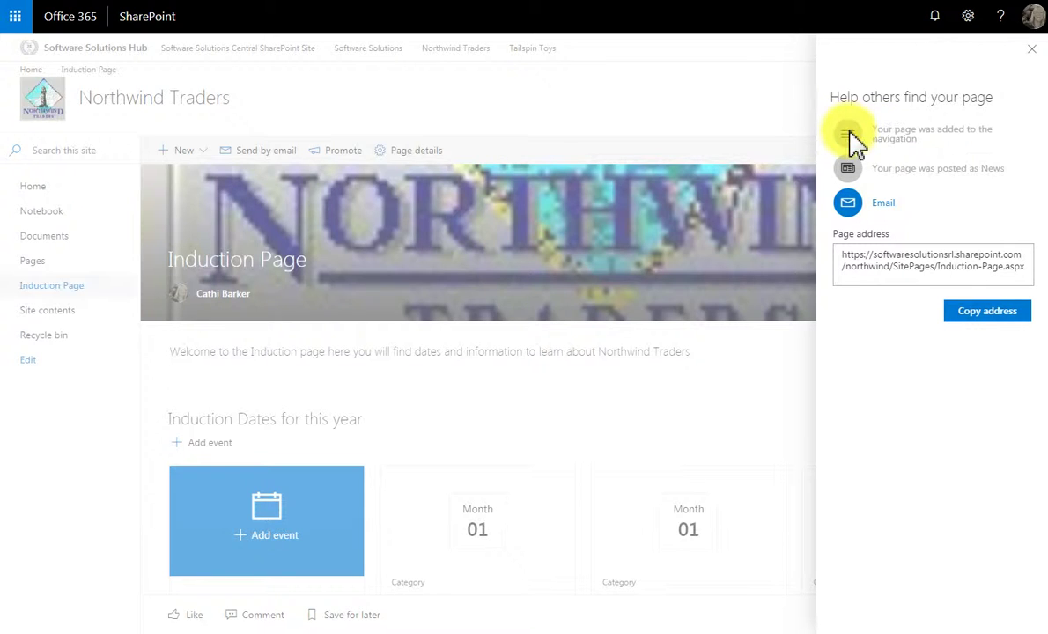
{"action": "left_click", "coordinate": [1033, 50]}
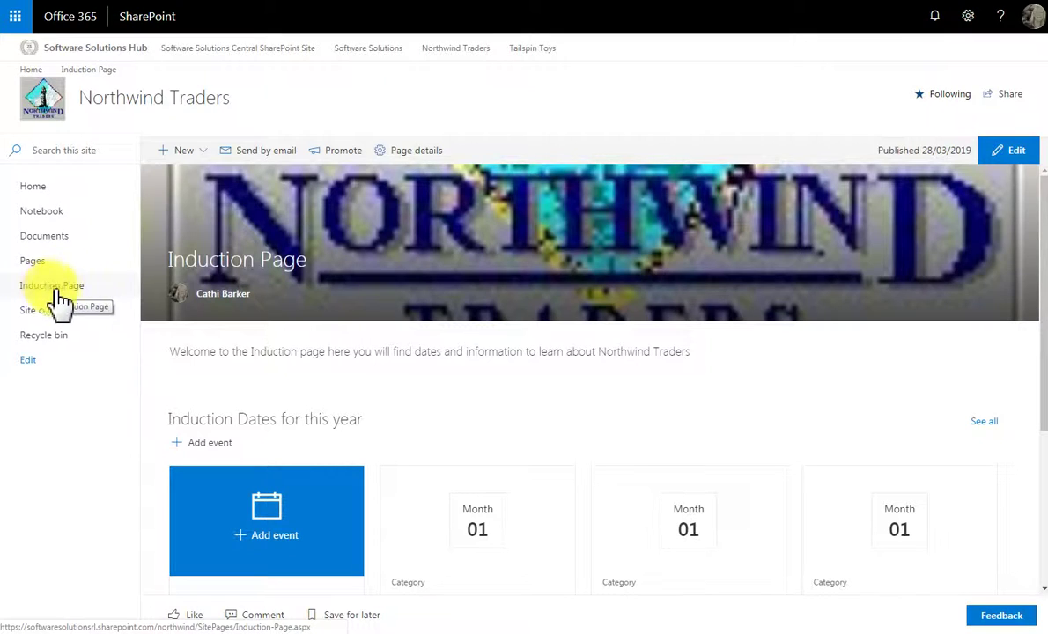
Check the Induction Page's news post on the Home page and its link in the site navigation
{"action": "left_click", "coordinate": [56, 192]}
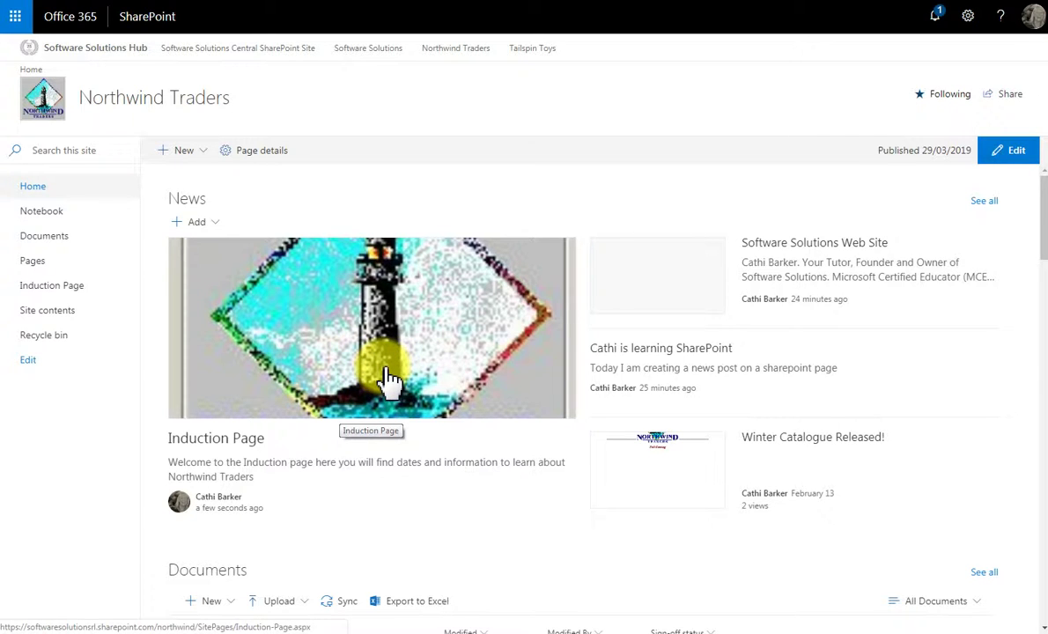
{"action": "left_click", "coordinate": [58, 289]}
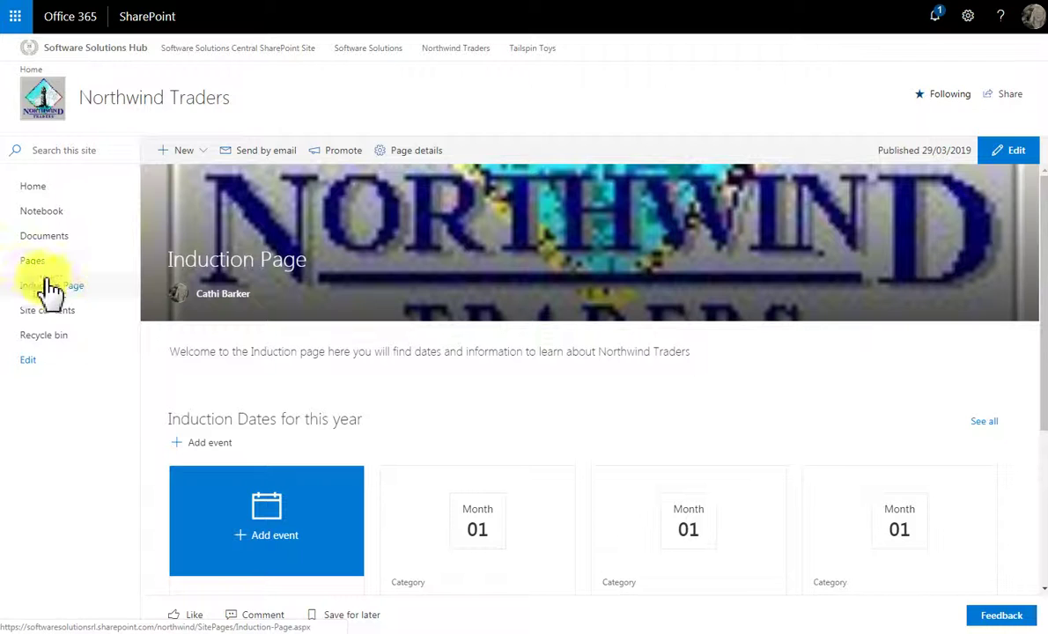
Delete Induction-Page.aspx from the Site Pages library
{"action": "left_click", "coordinate": [31, 263]}
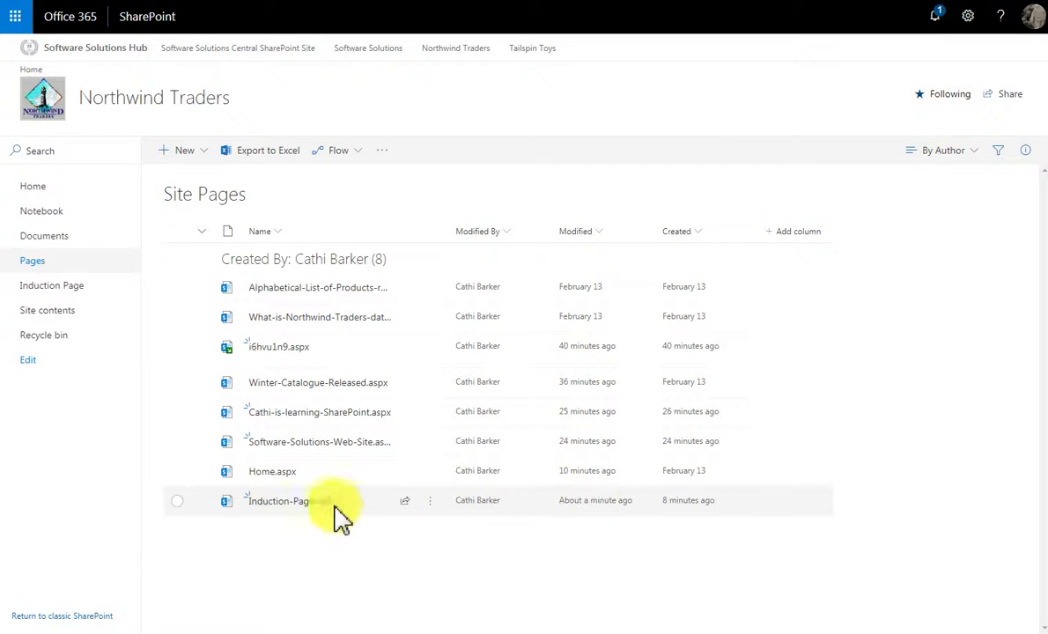
{"action": "mouse_move", "coordinate": [304, 505]}
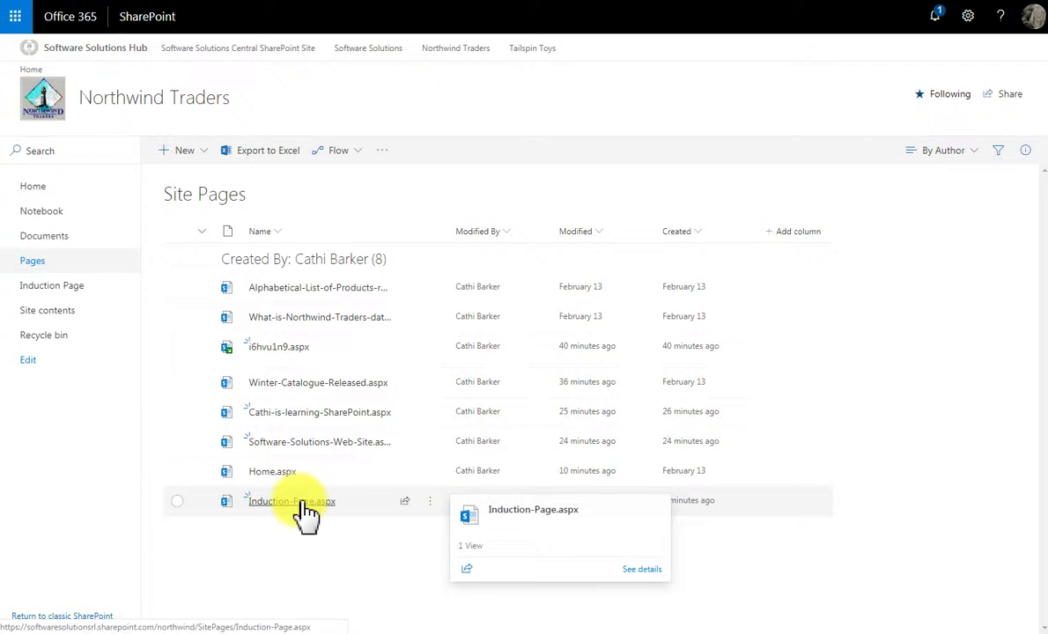
{"action": "left_click", "coordinate": [176, 501]}
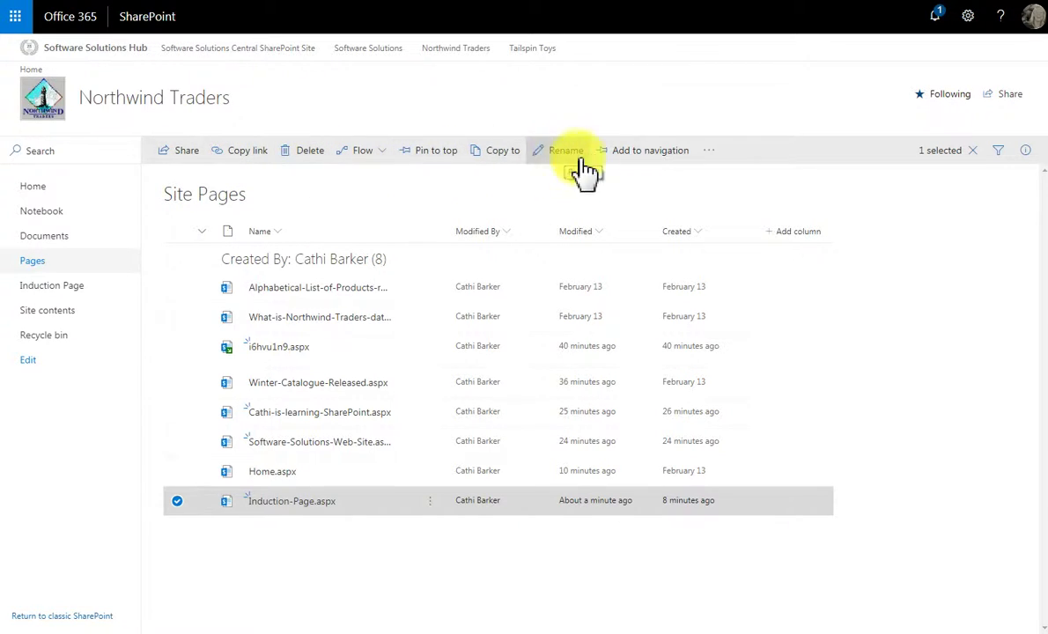
{"action": "left_click", "coordinate": [713, 149]}
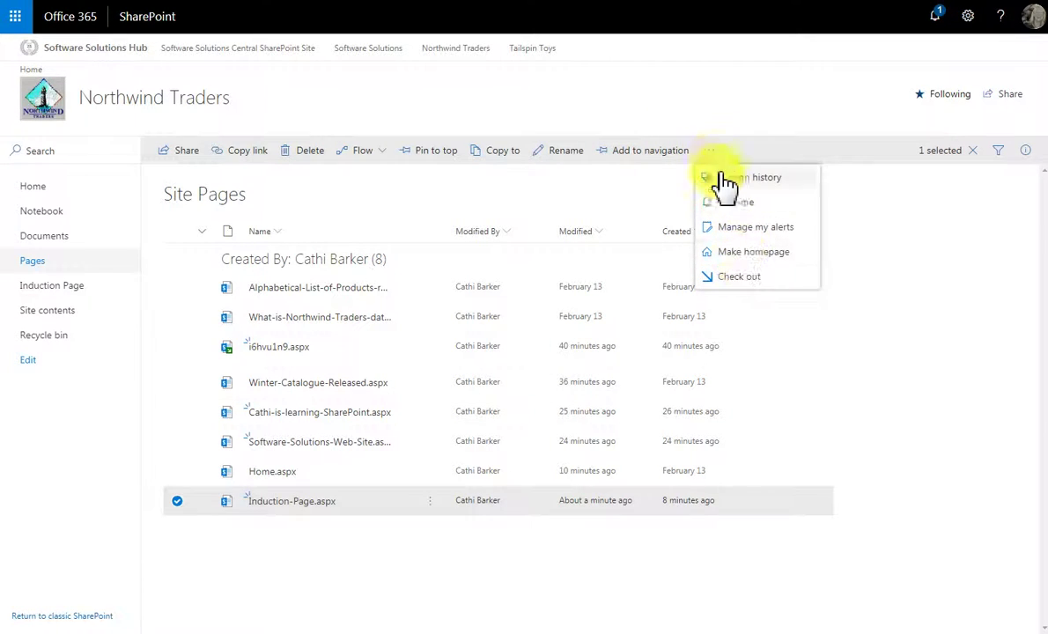
{"action": "left_click", "coordinate": [713, 152]}
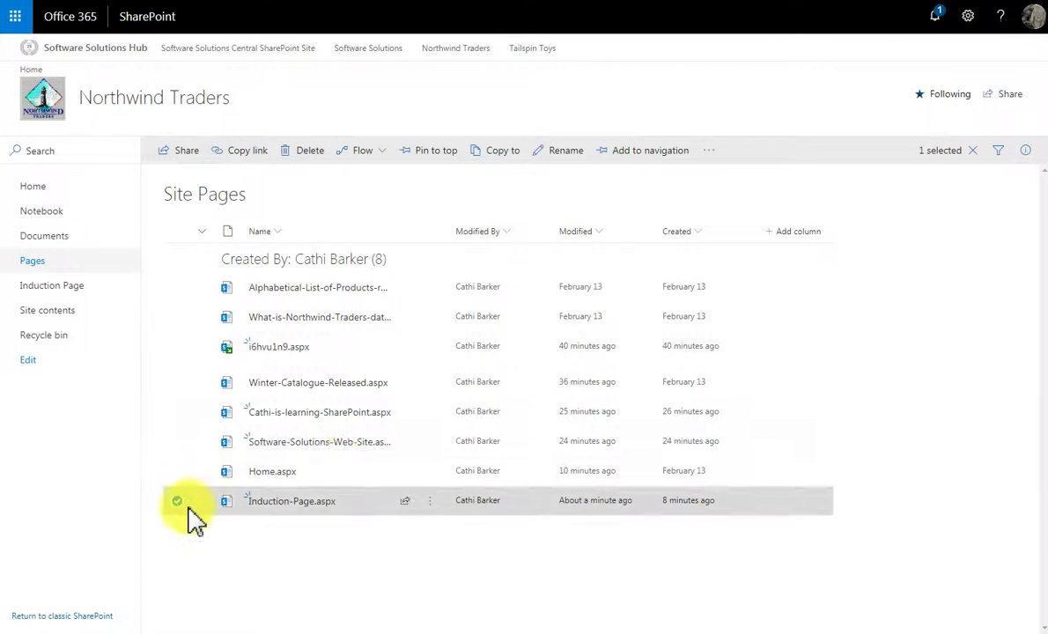
{"action": "left_click", "coordinate": [309, 155]}
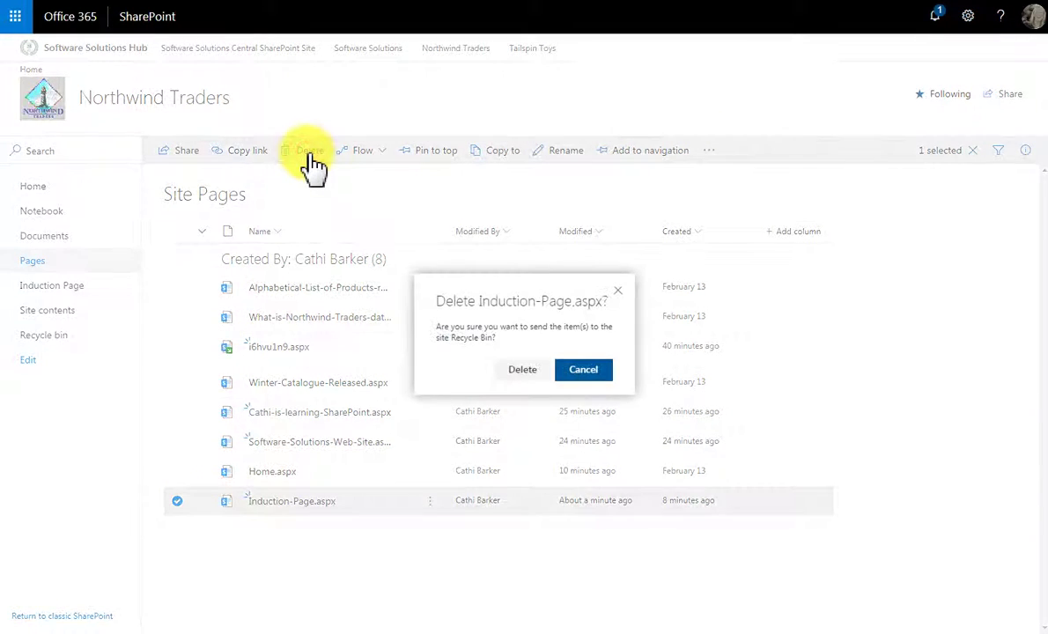
{"action": "left_click", "coordinate": [524, 371]}
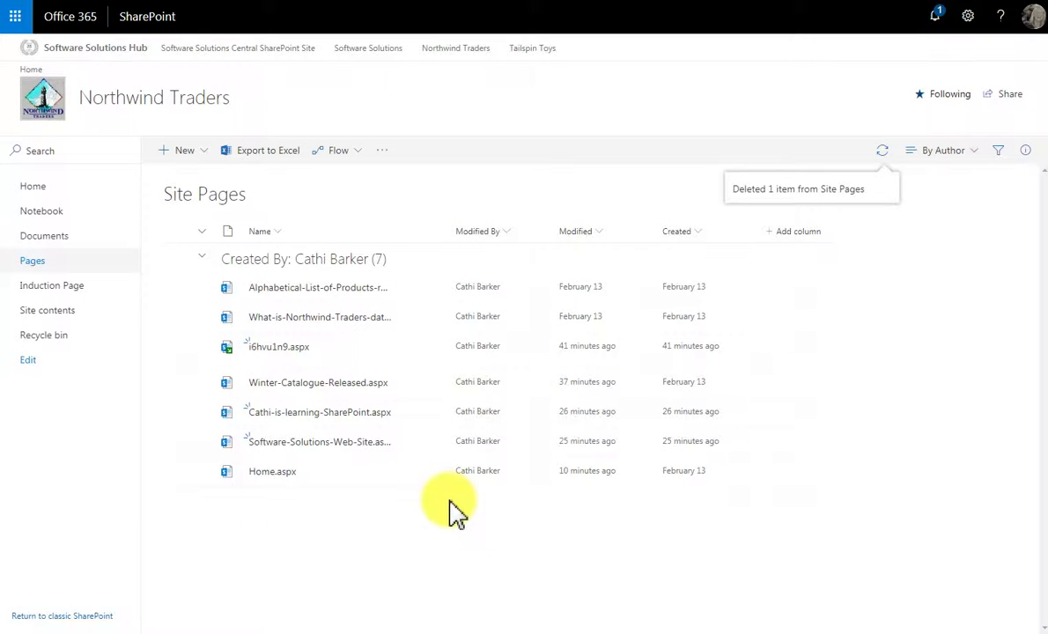
Restore Induction-Page.aspx from the site's Recycle bin
{"action": "left_click", "coordinate": [43, 344]}
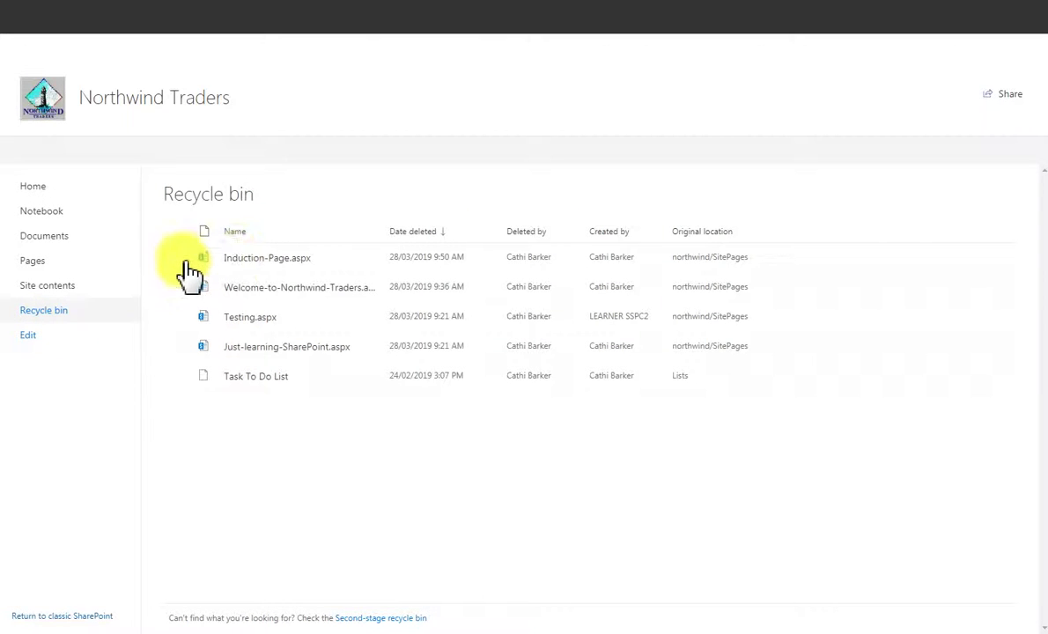
{"action": "left_click", "coordinate": [177, 258]}
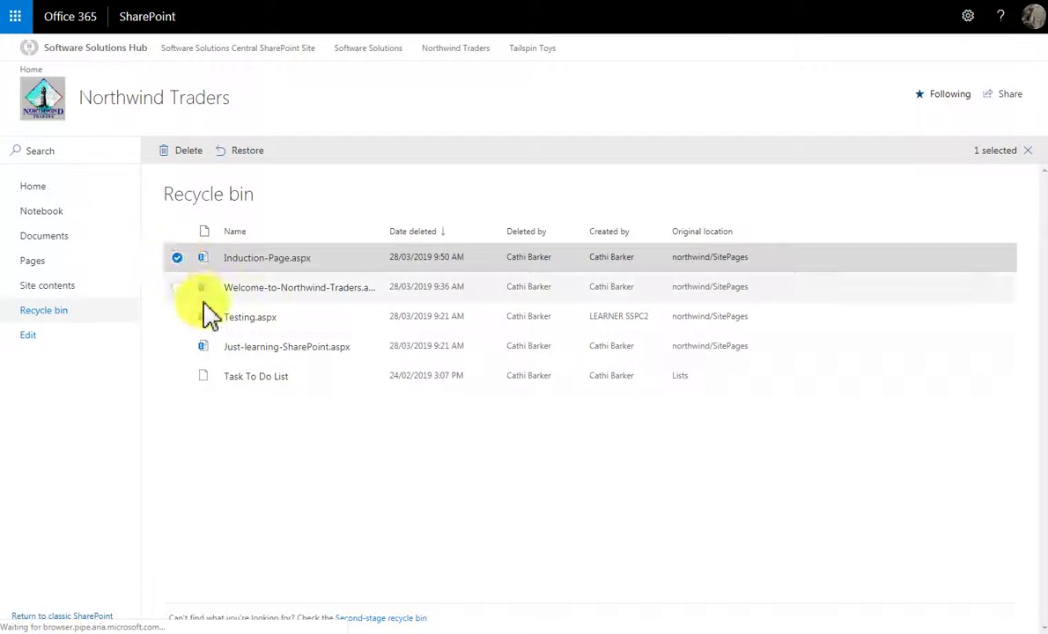
{"action": "left_click", "coordinate": [249, 154]}
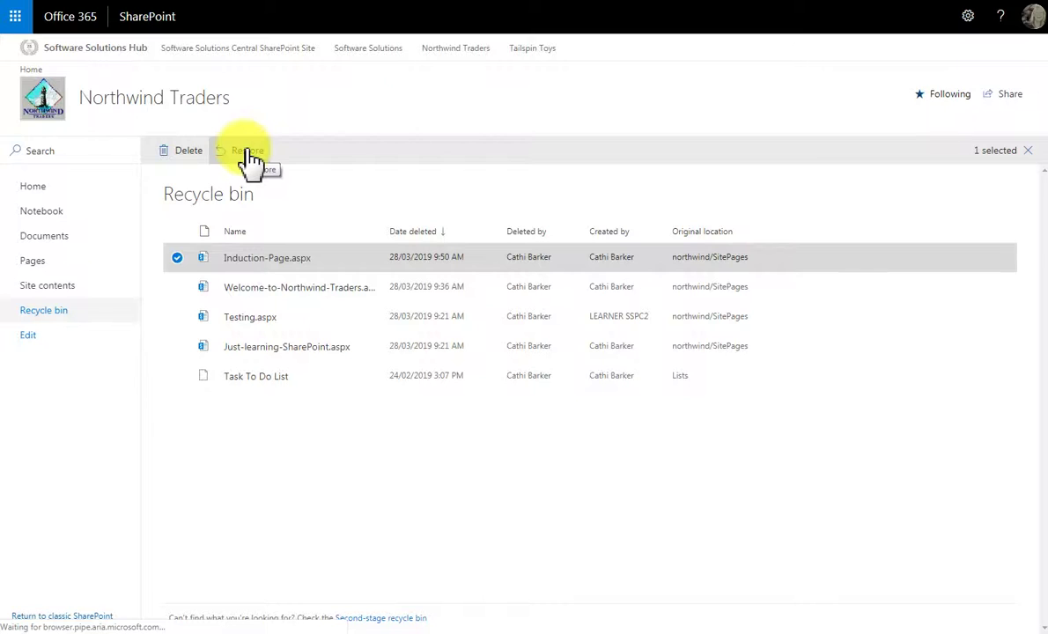